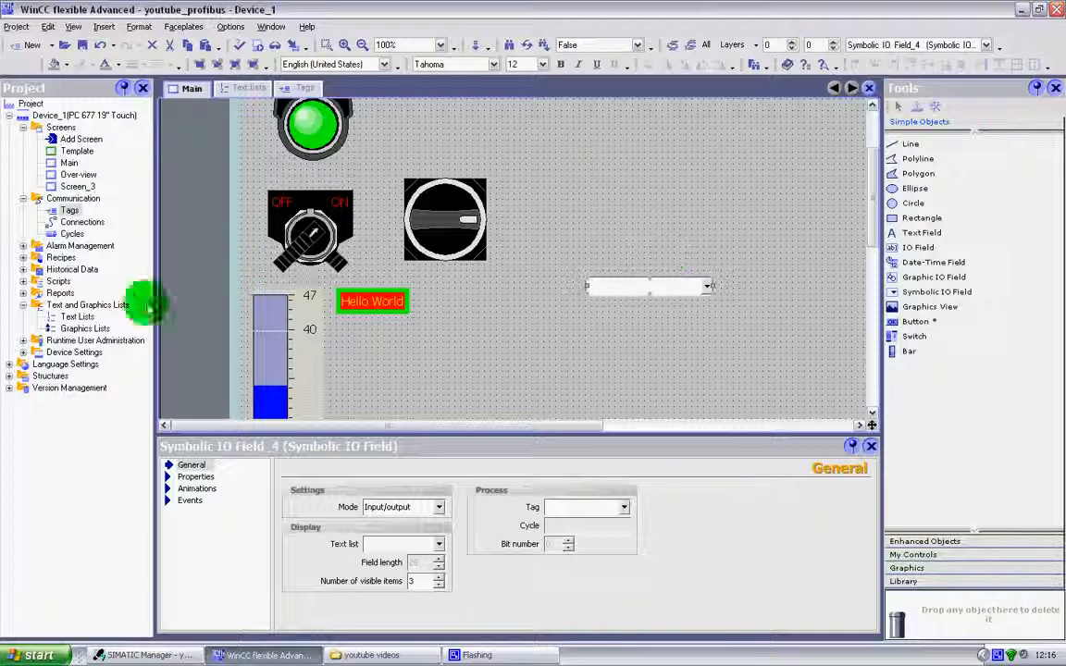
Step: Create a new text list named Text list_1, keeping its selection type as Range (... - ...)
double_click(88, 319)
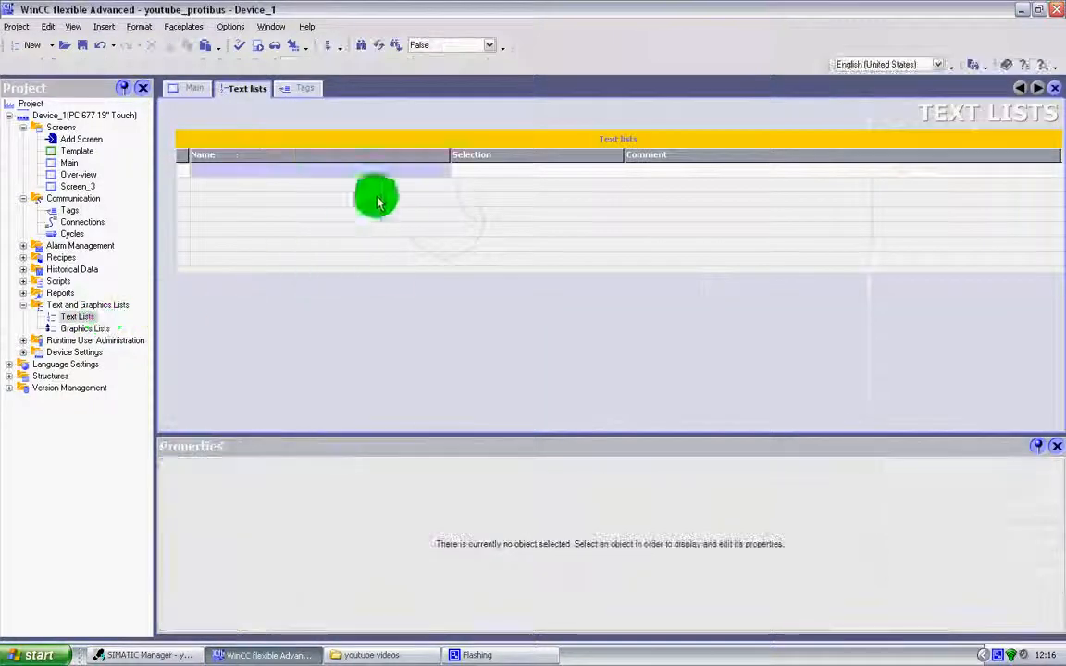
double_click(189, 171)
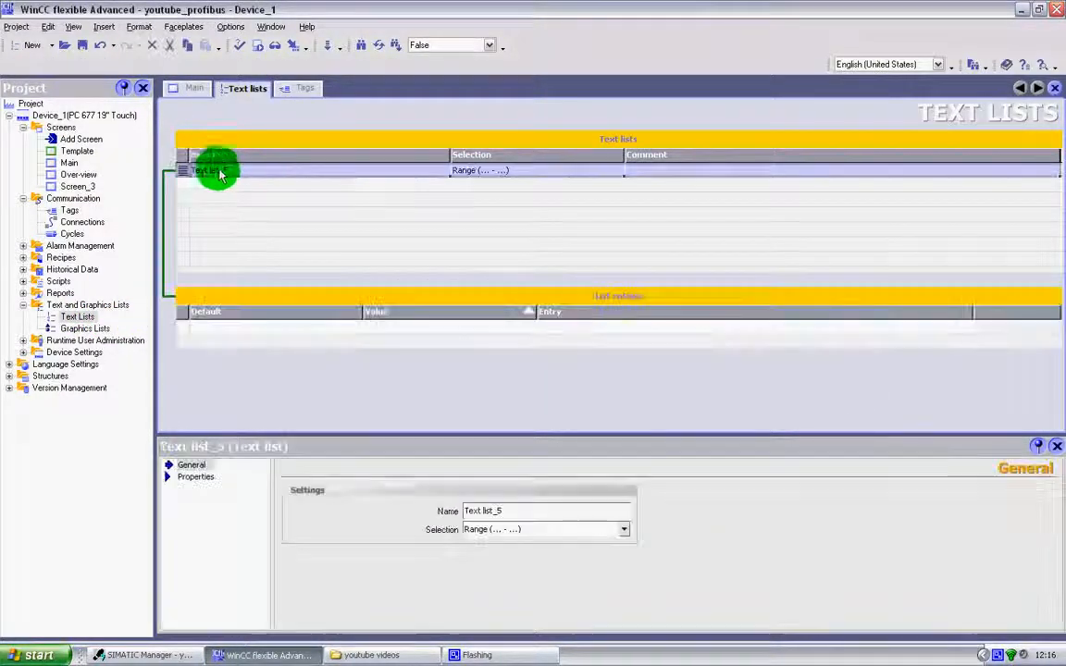
left_click(229, 173)
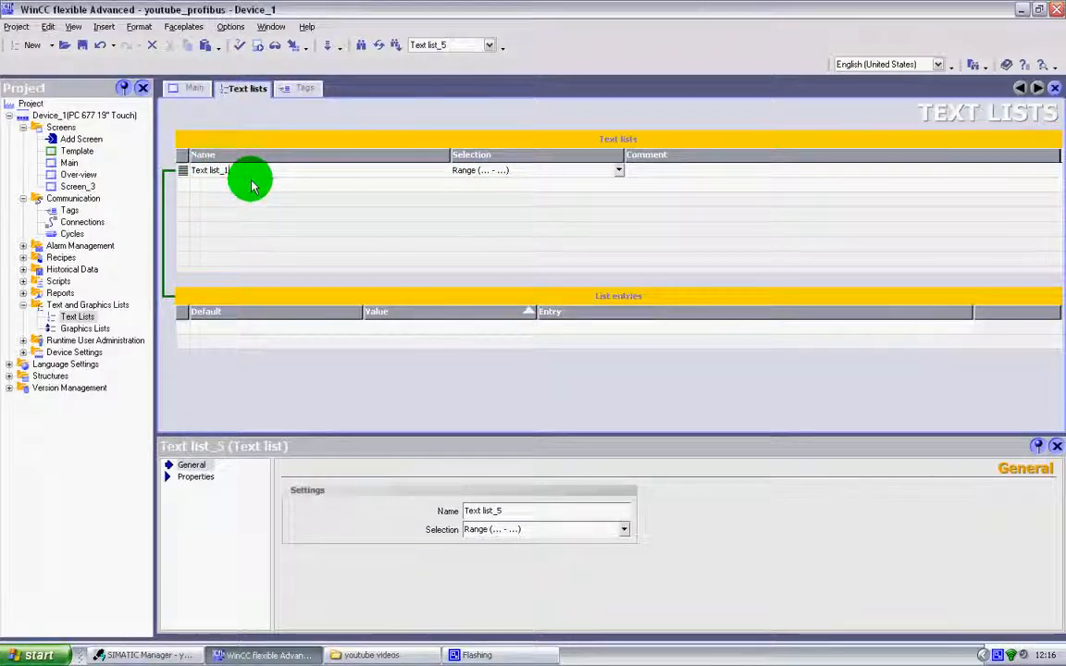
key("Return")
left_click(200, 172)
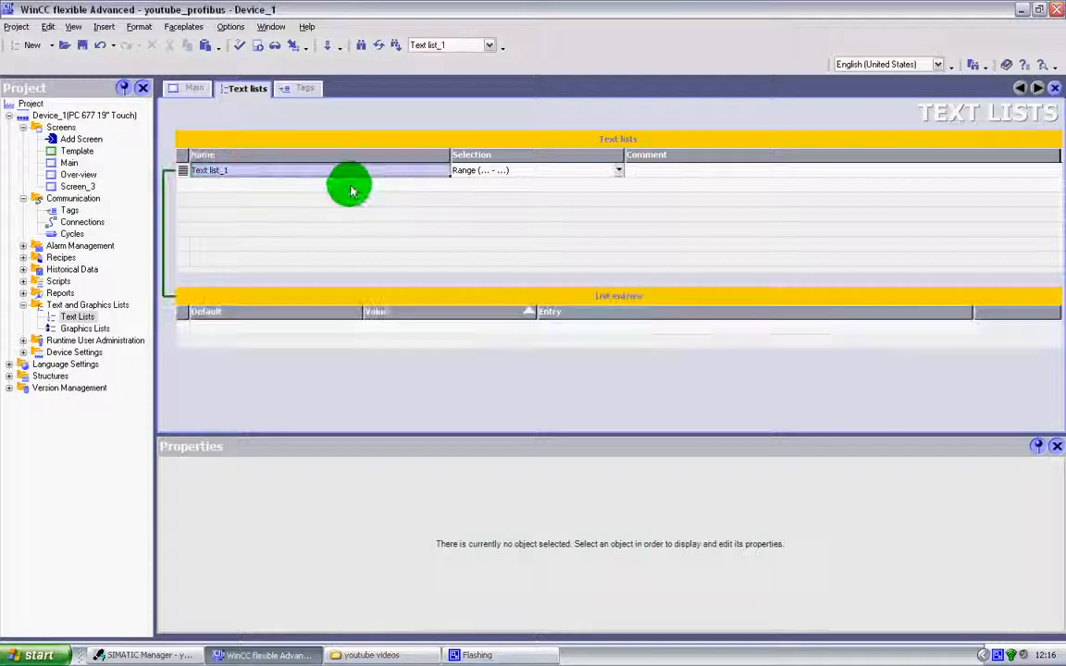
left_click(620, 171)
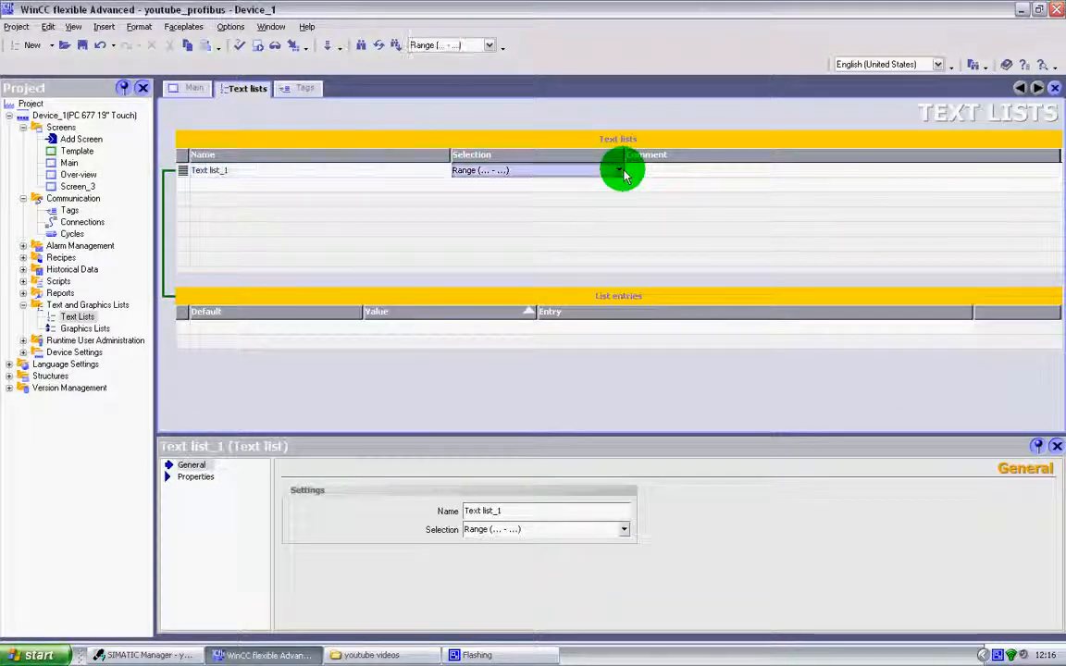
Step: Add four list entries with the values 0, 1, 2 and 3 to Text list_1
left_click(183, 333)
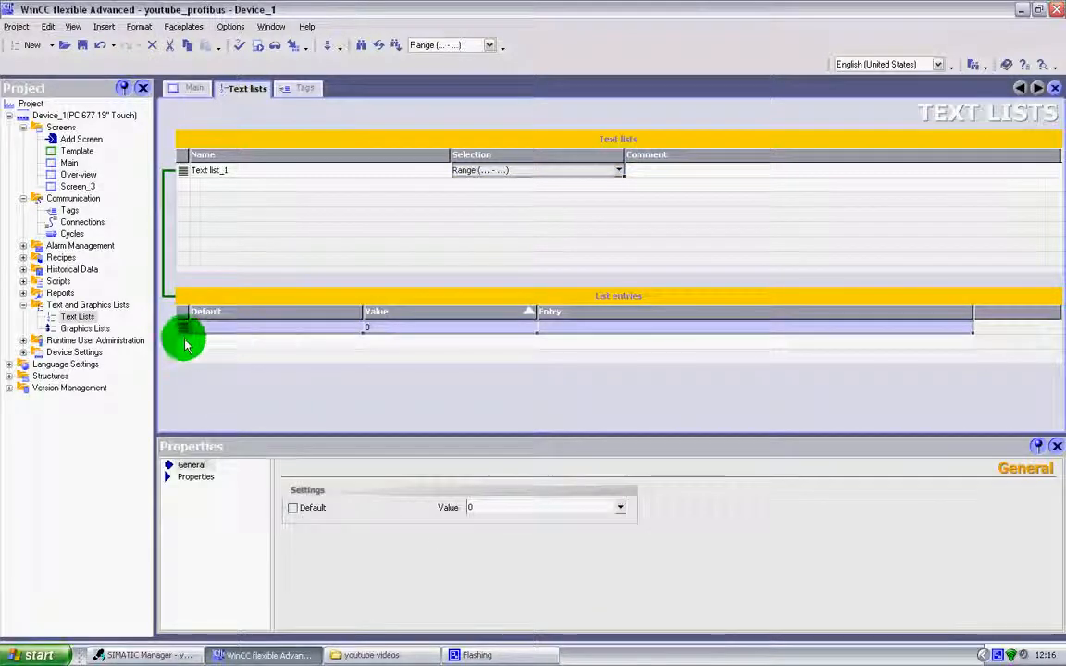
left_click(185, 343)
left_click(183, 357)
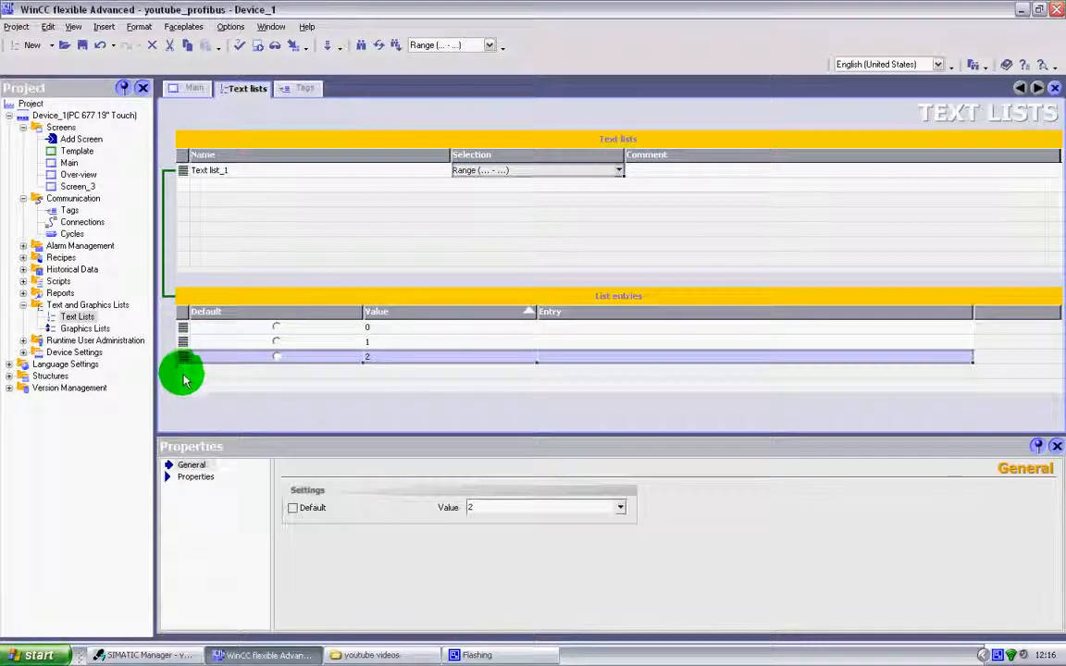
left_click(186, 371)
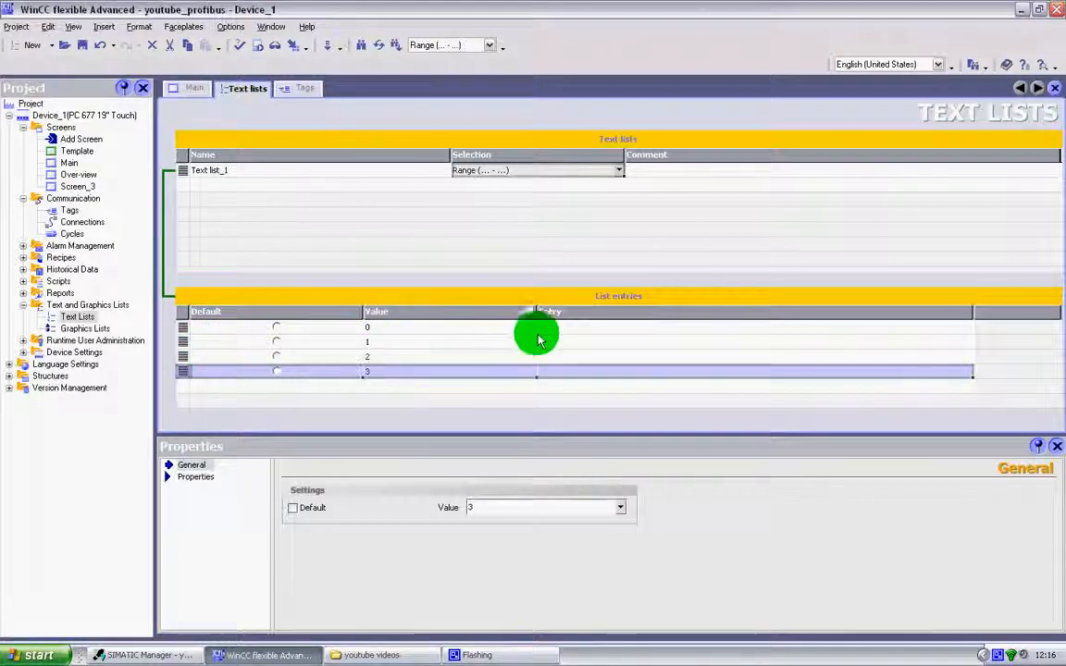
Step: Enter the text Off for value 0 and Automatic for value 1 in the list entries
left_click(572, 328)
left_click(573, 329)
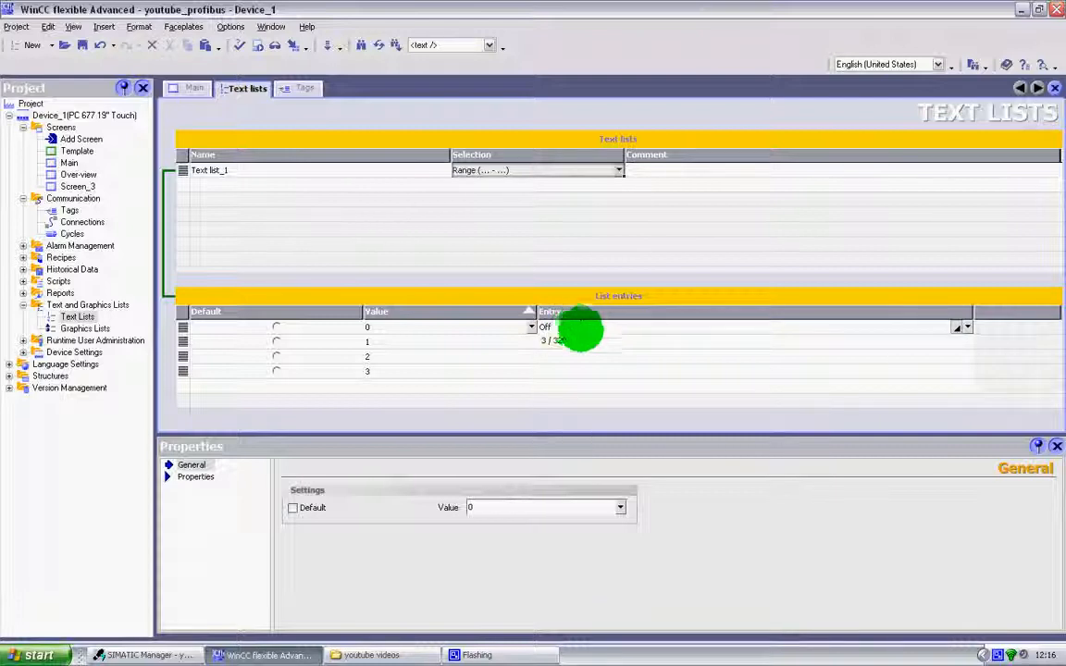
left_click(581, 344)
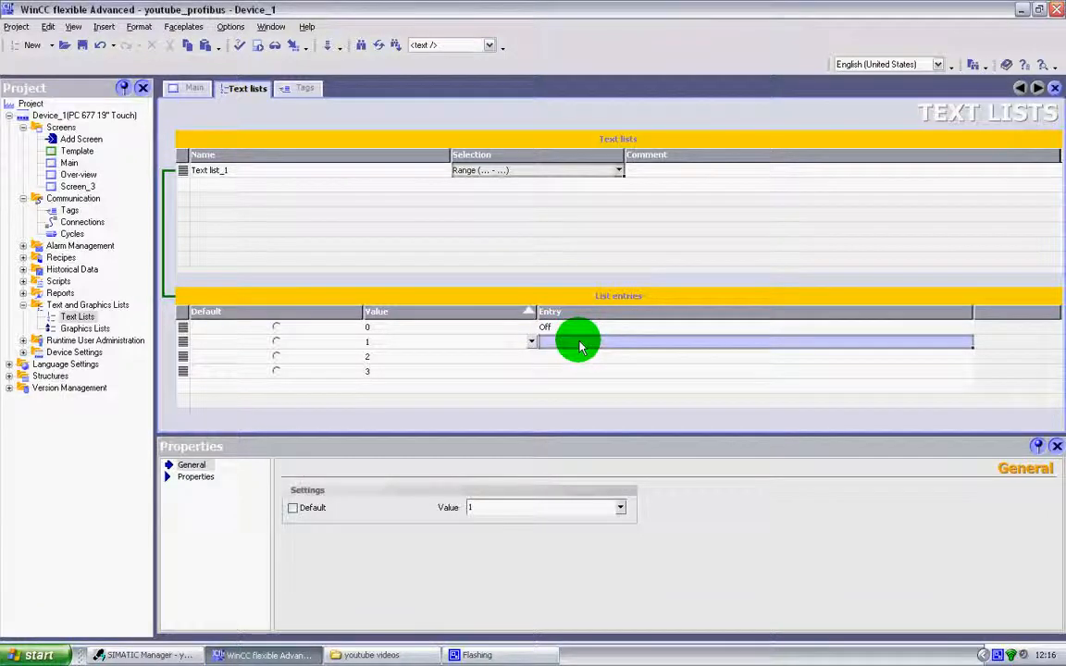
left_click(581, 343)
type("Automa")
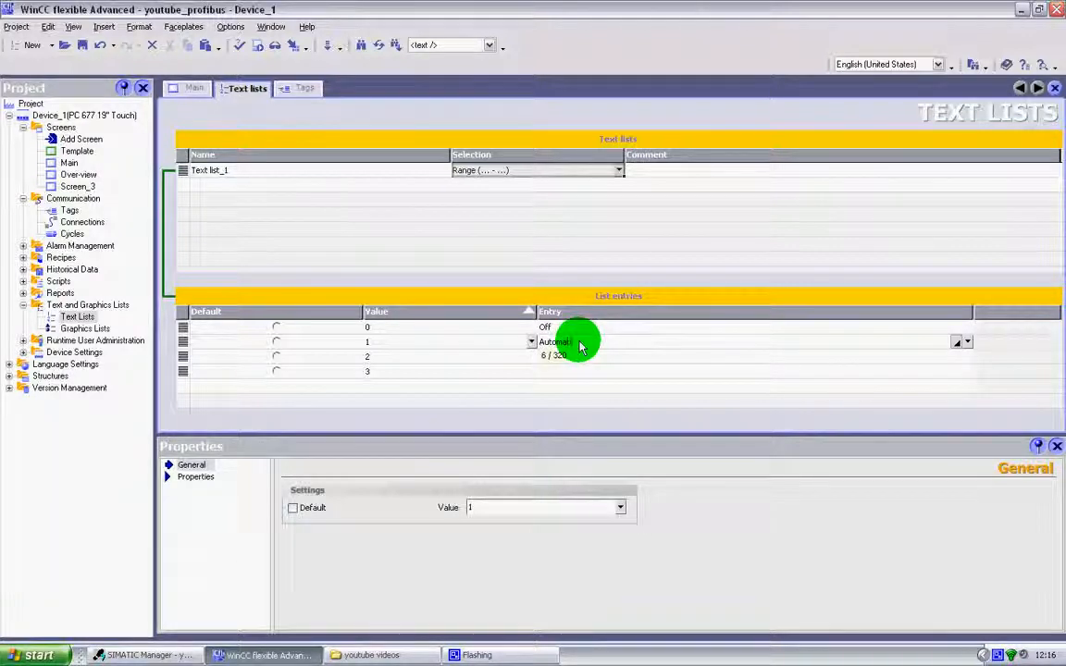
type("tic")
key("Return")
Step: Enter the text Semi Automatic for value 2 and Manual for value 3 in the list entries
left_click(573, 355)
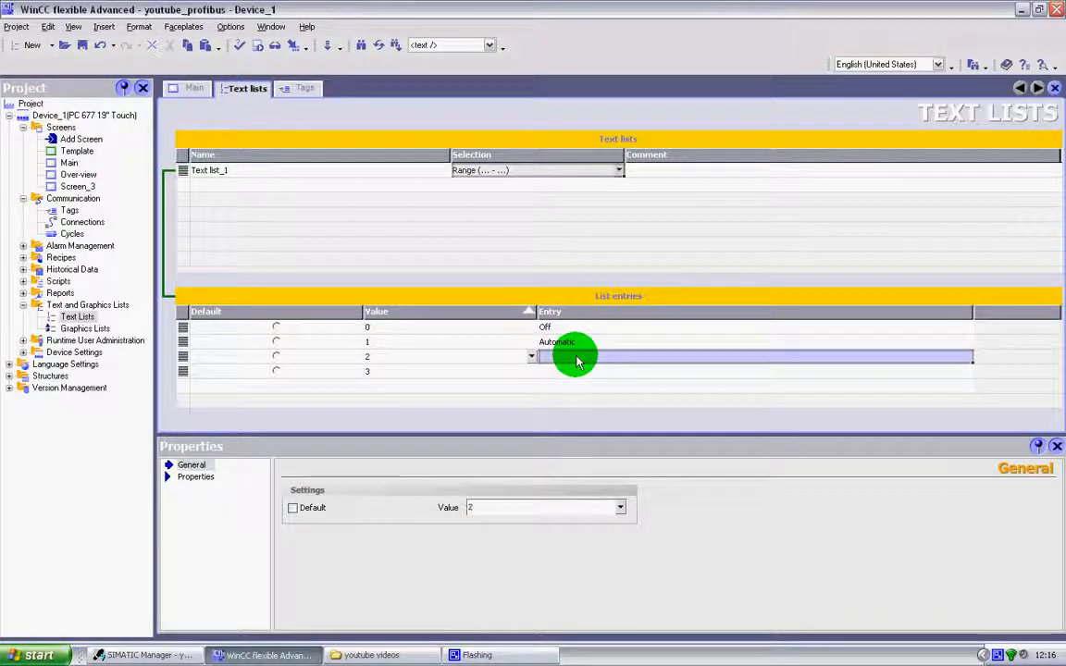
left_click(576, 356)
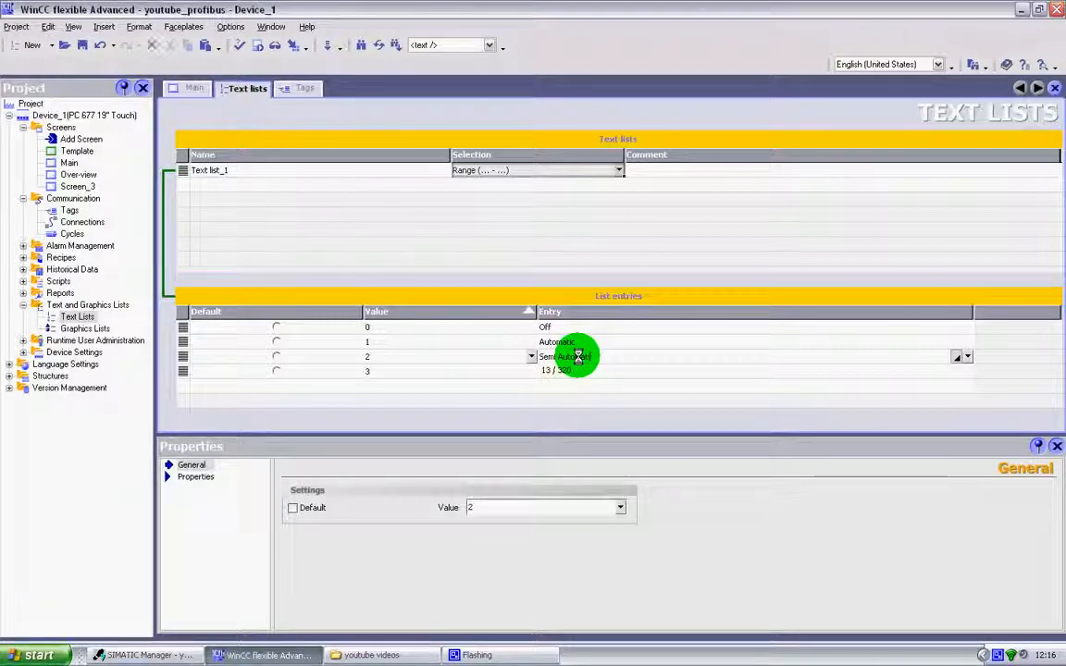
type("Semi Automatic")
key("Return")
left_click(606, 372)
left_click(609, 374)
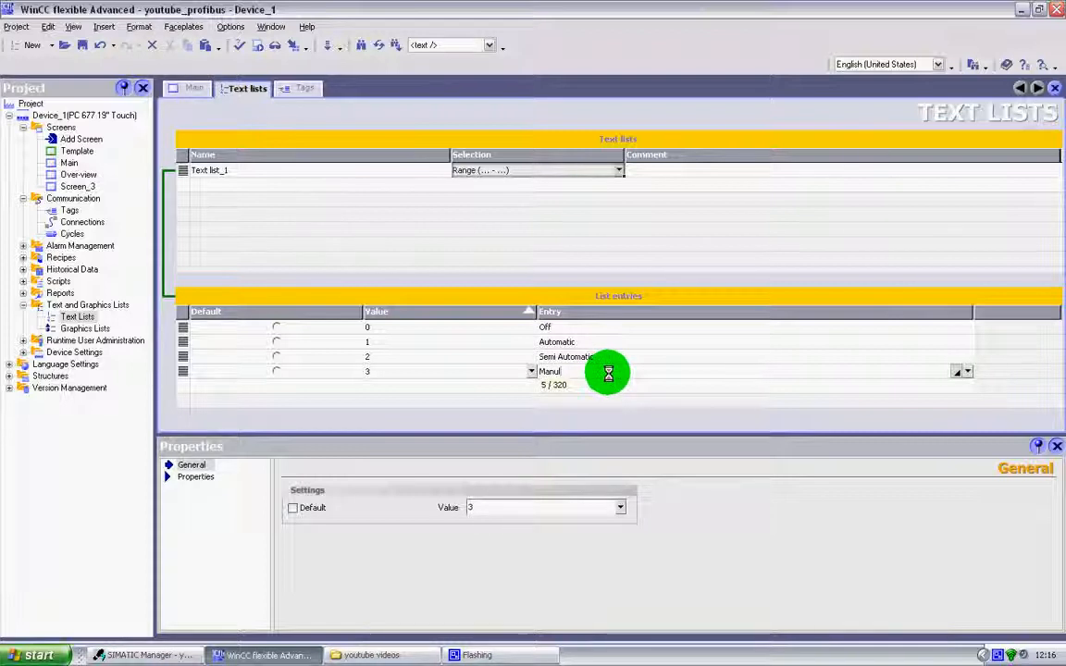
left_click(646, 341)
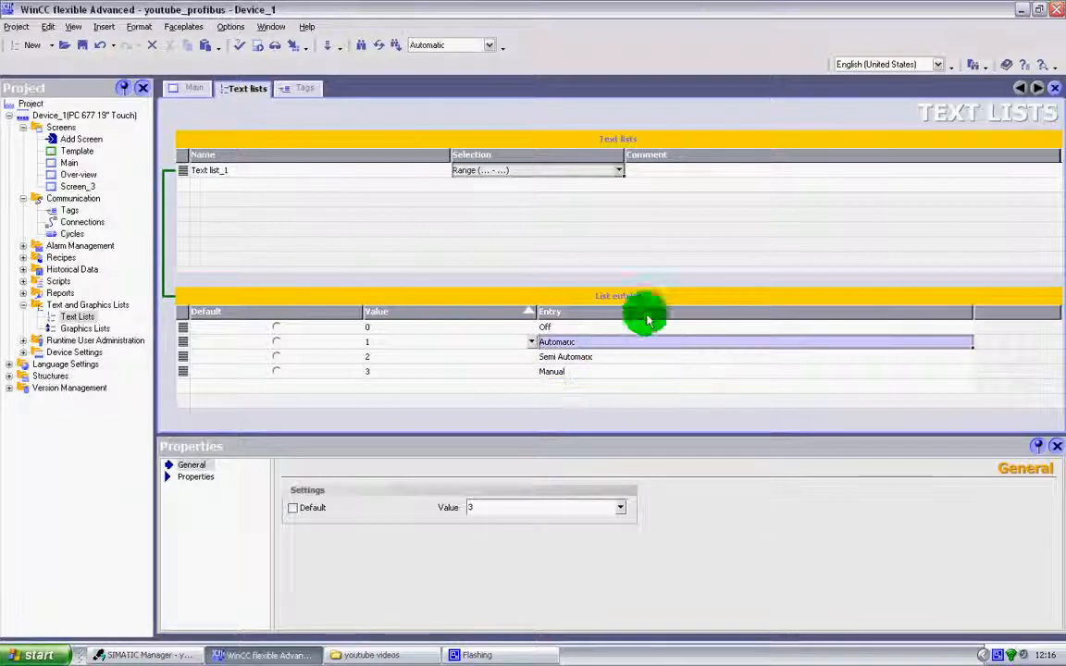
left_click(513, 329)
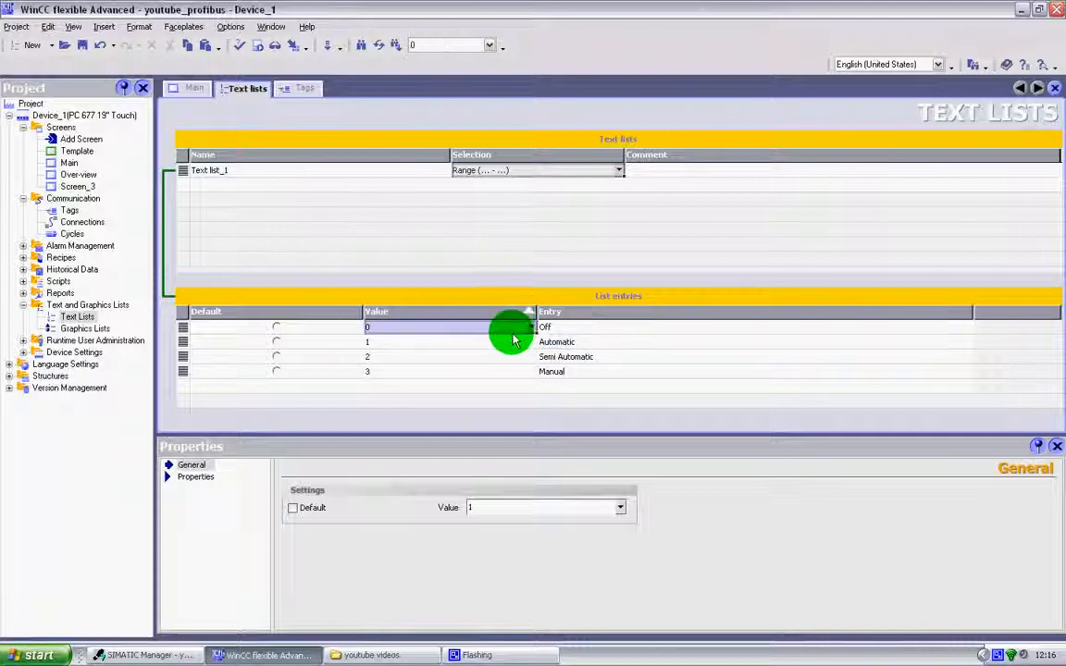
left_click(514, 331)
left_click(512, 346)
left_click(512, 360)
left_click(511, 373)
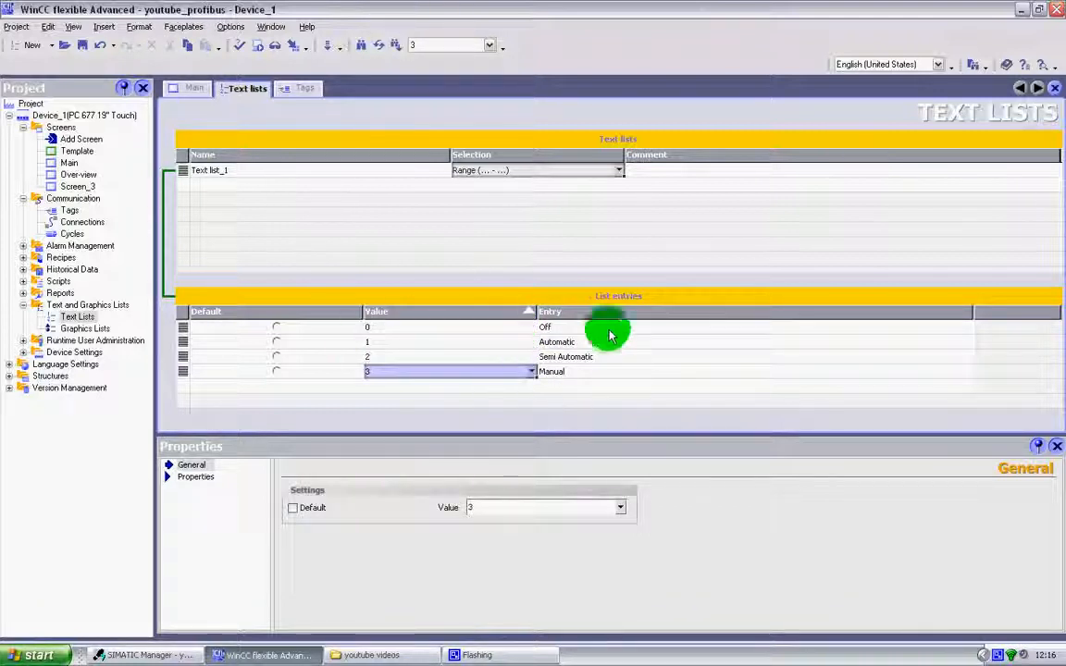
left_click(221, 170)
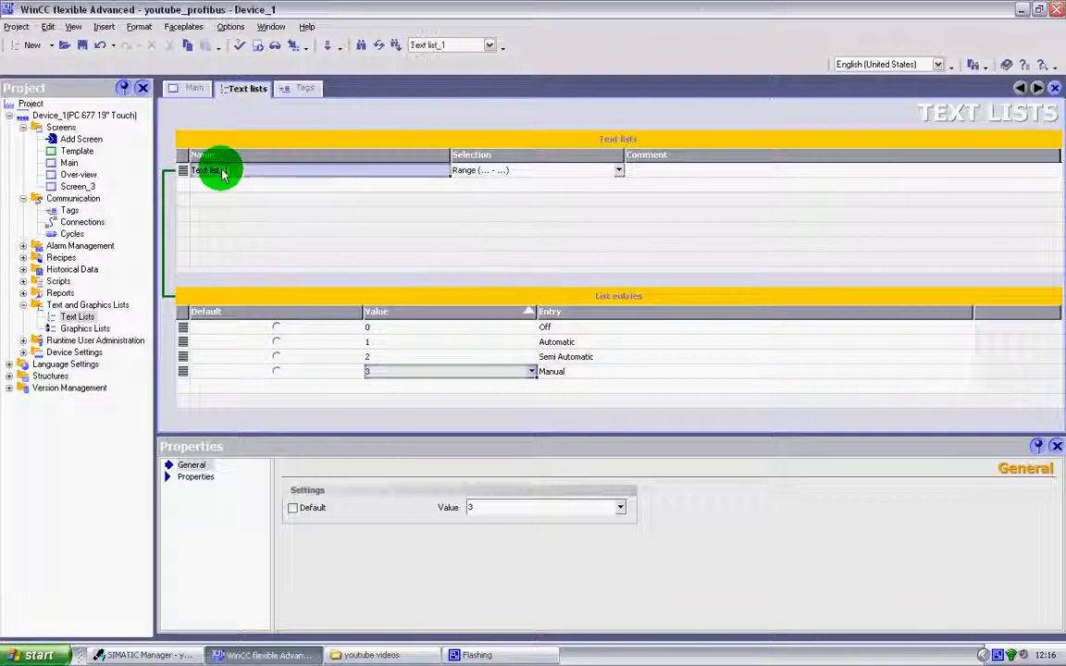
Step: Create a tag named List1_Value as an internal tag with data type Int
left_click(294, 88)
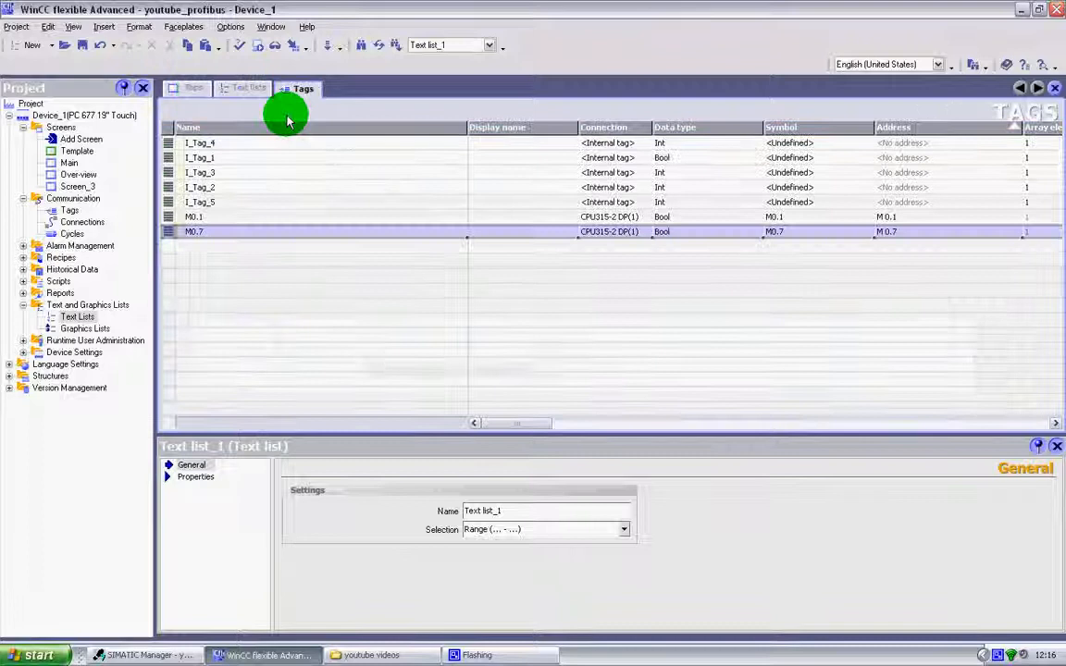
double_click(170, 253)
left_click(217, 251)
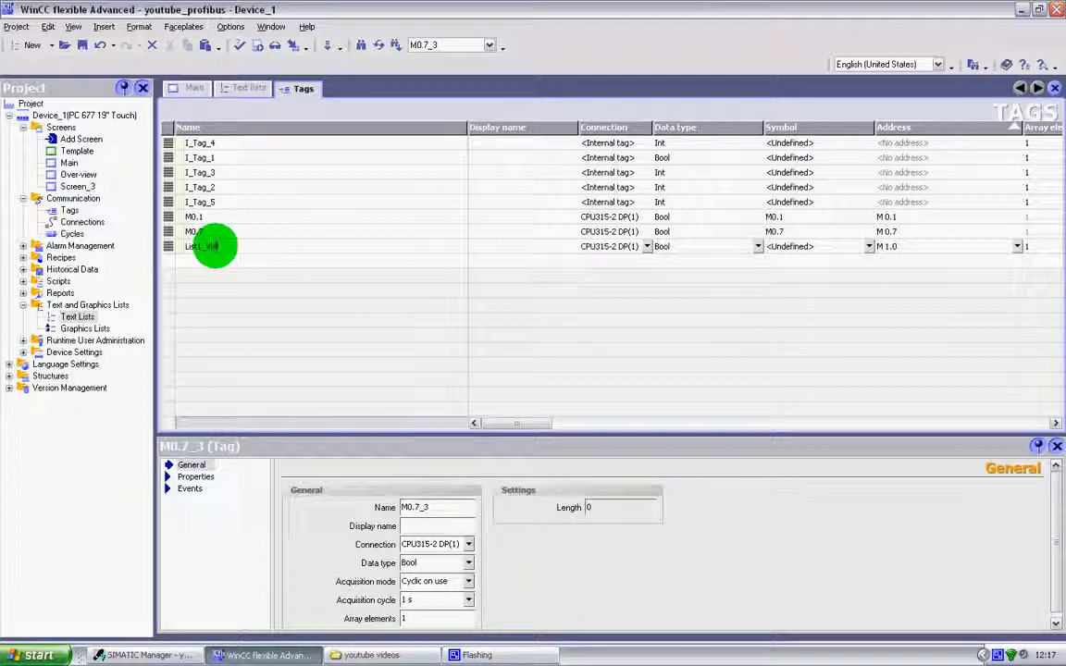
left_click(645, 246)
left_click(635, 275)
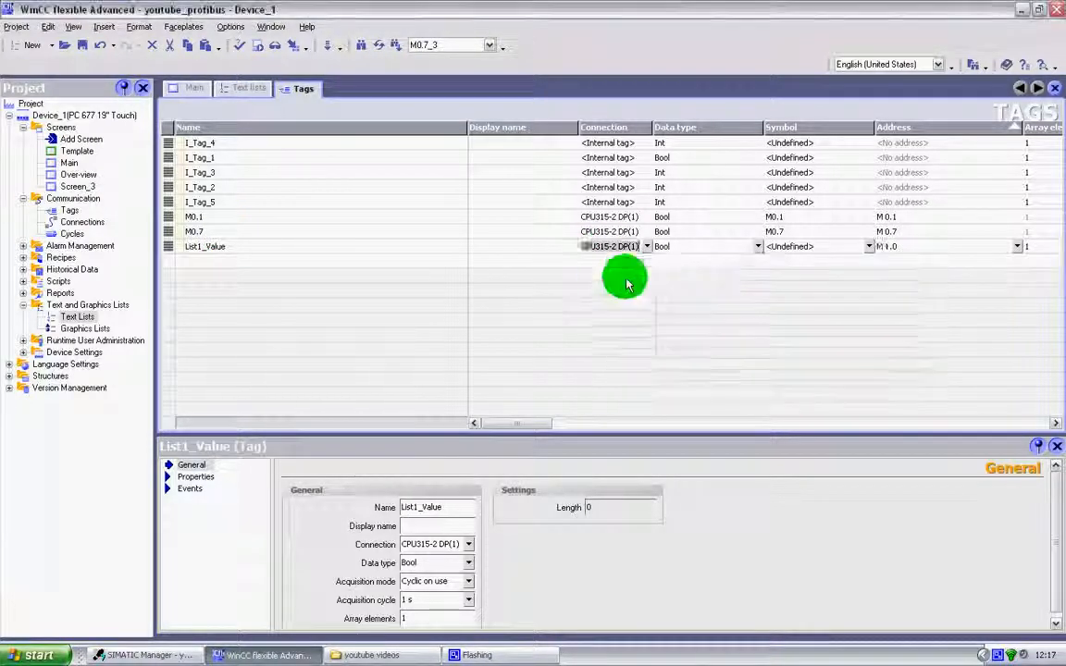
left_click(737, 250)
left_click(759, 248)
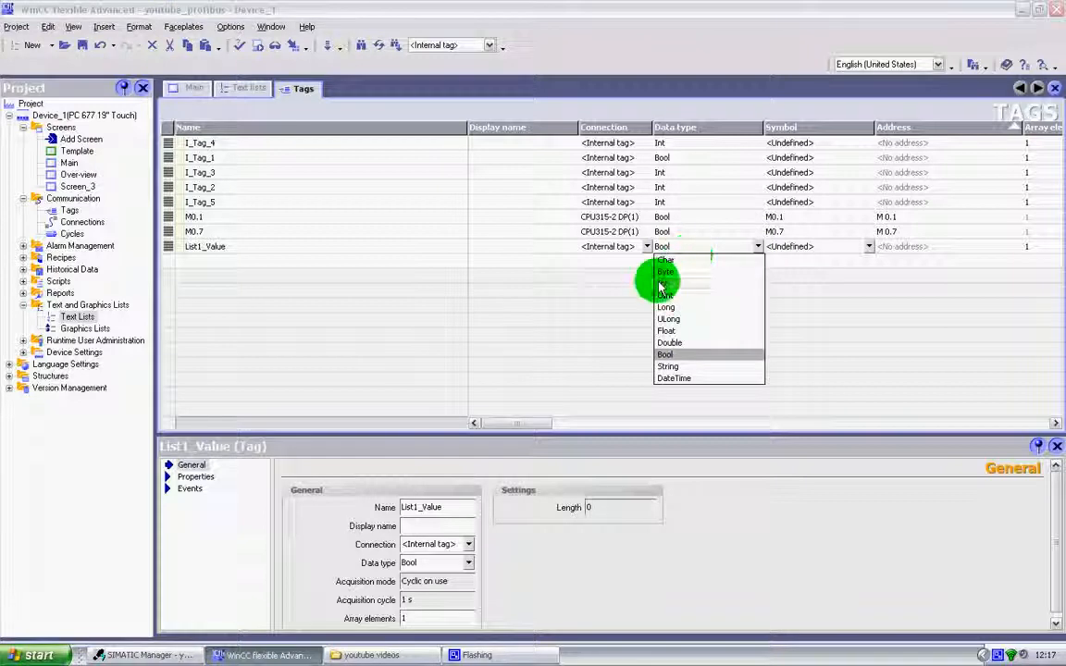
left_click(666, 282)
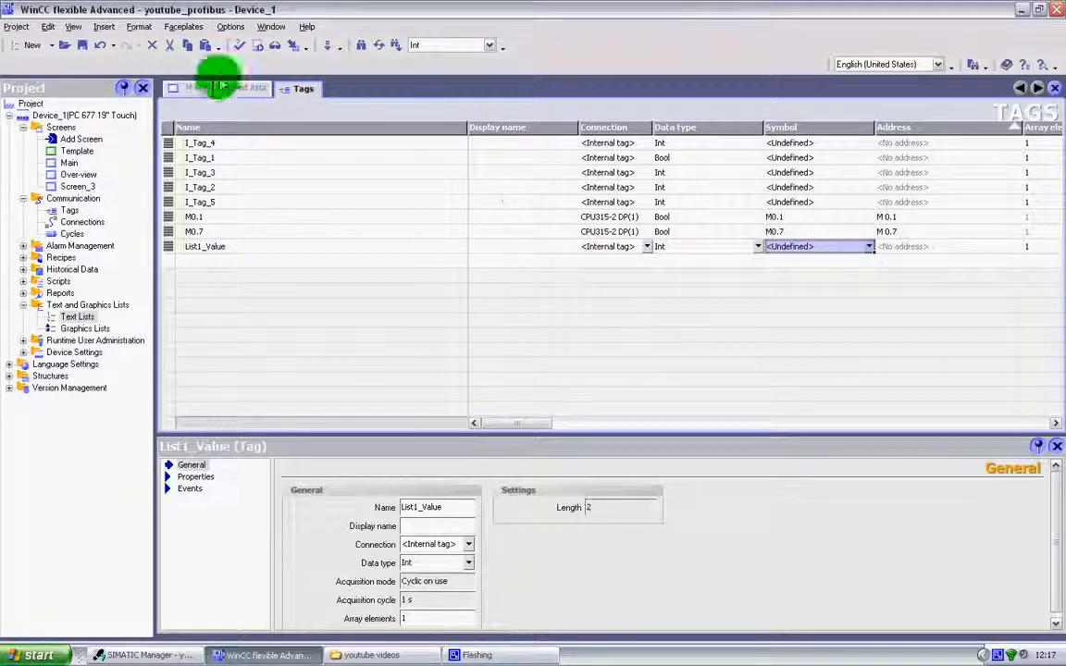
Step: Move the symbolic IO field on the Main screen up slightly and set its mode to Input
left_click(191, 88)
left_click(694, 283)
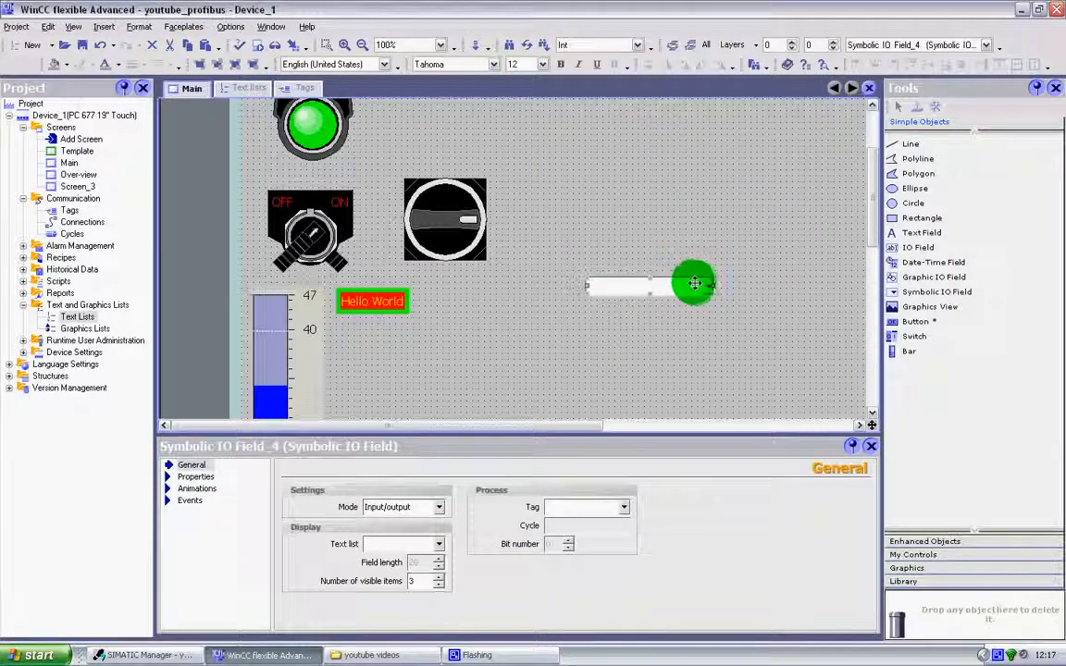
left_click_drag(677, 284, 681, 279)
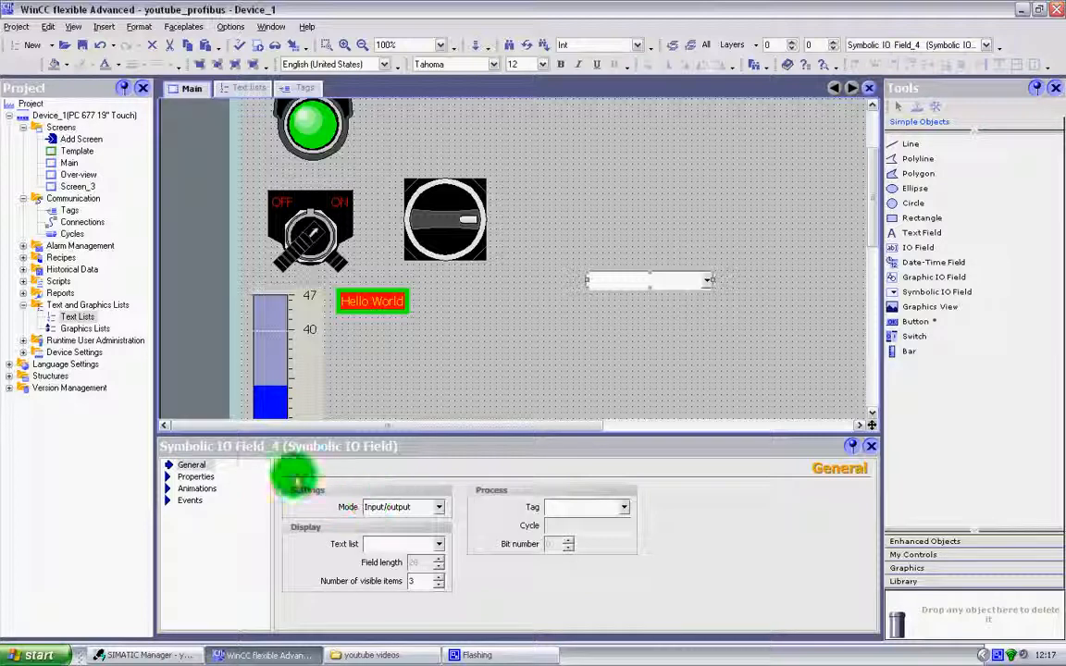
left_click(438, 508)
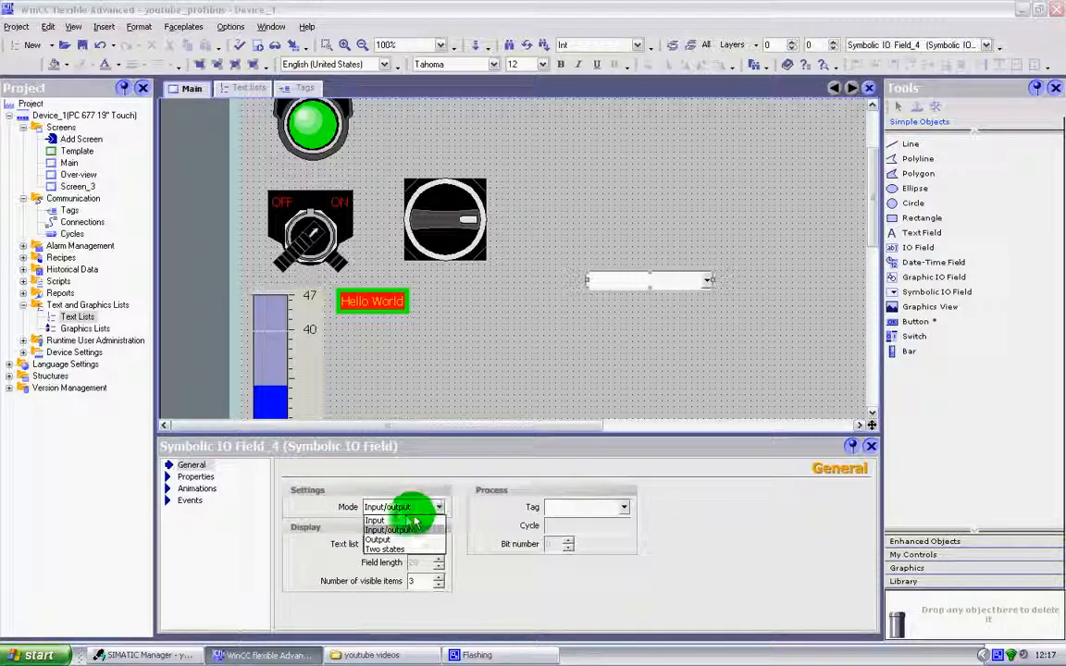
left_click(381, 520)
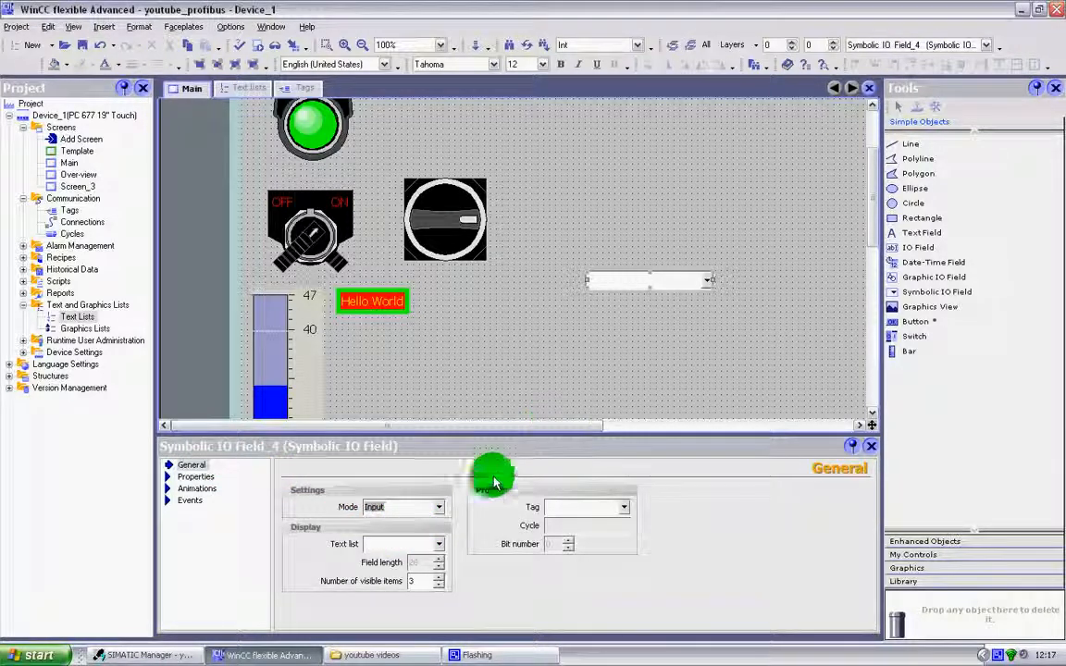
Step: Assign Text list_1 as the symbolic IO field's text list and List1_Value as its process tag
left_click(440, 544)
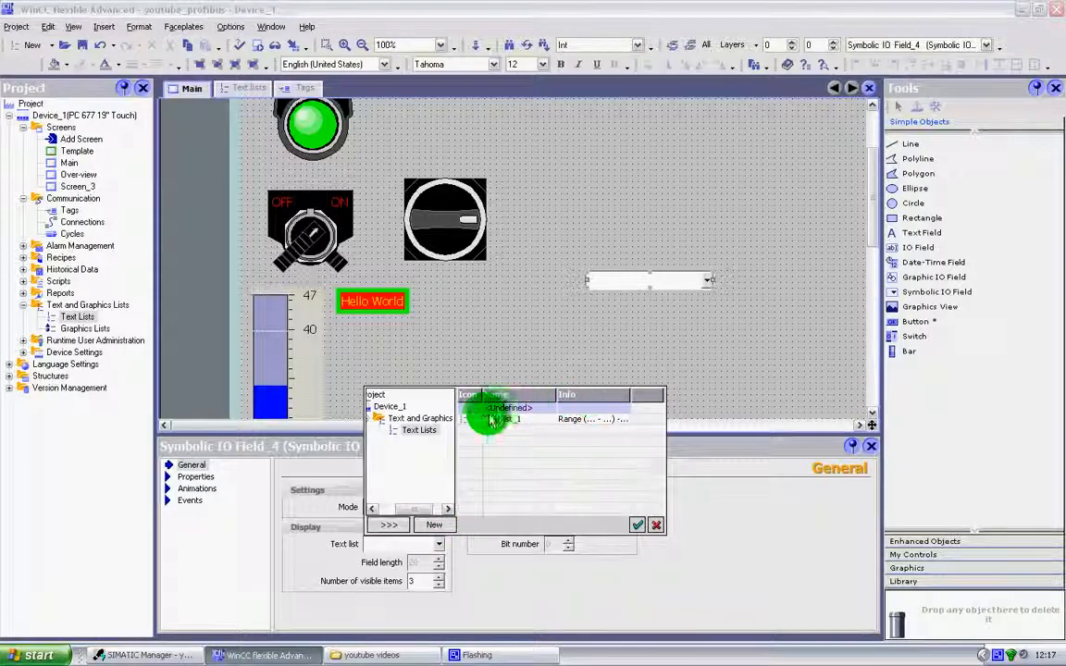
double_click(487, 419)
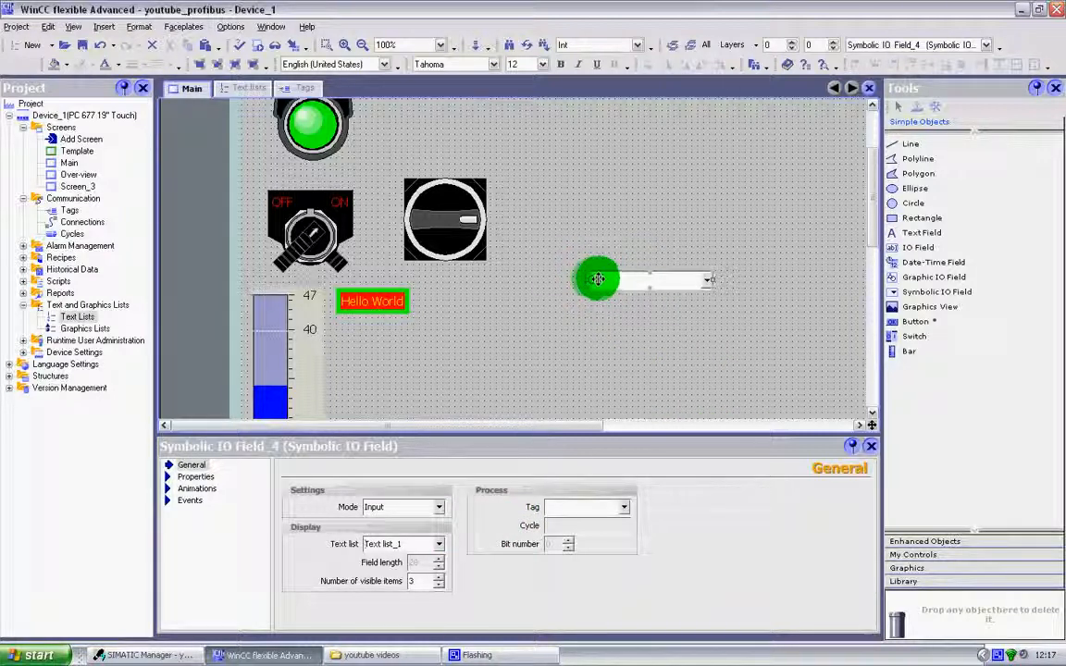
left_click(626, 507)
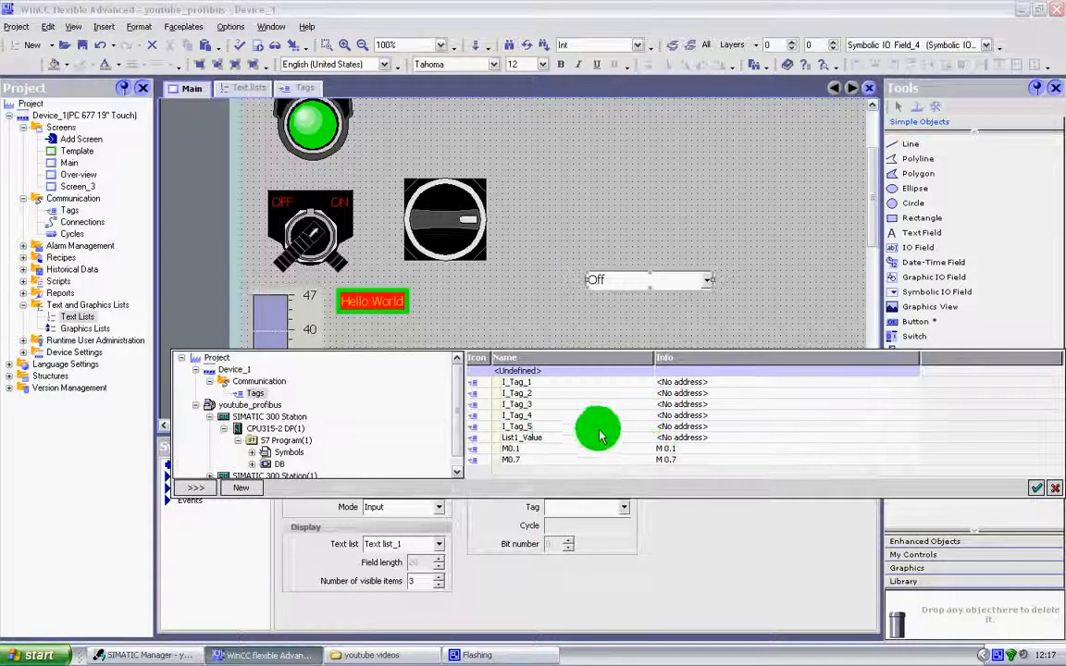
double_click(523, 437)
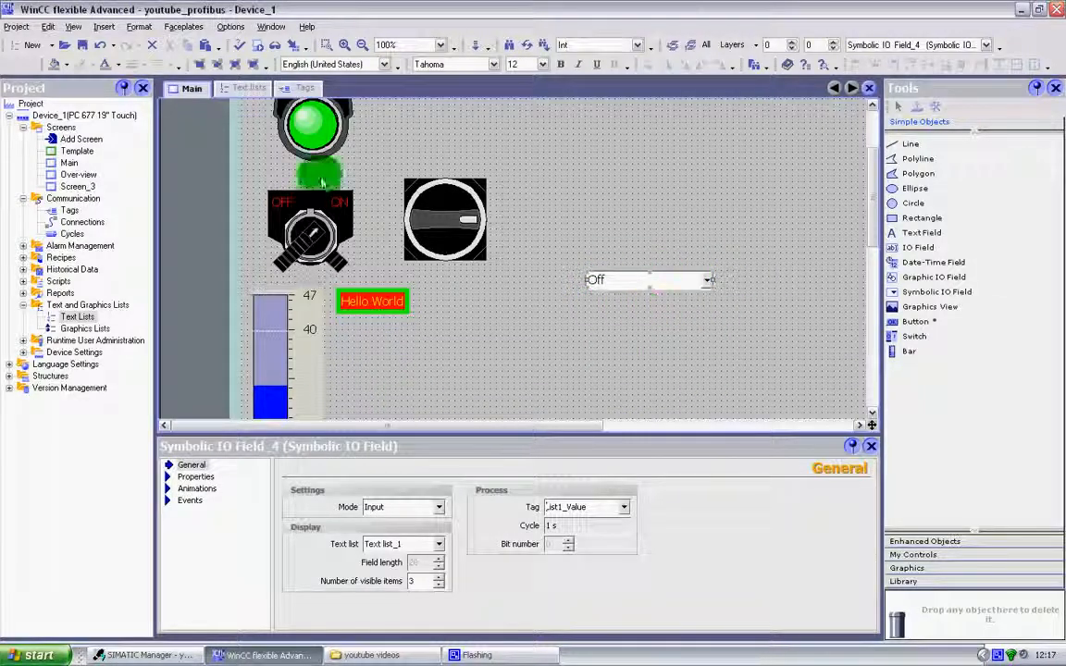
Step: Review which value belongs to each text entry in Text list_1
left_click(249, 88)
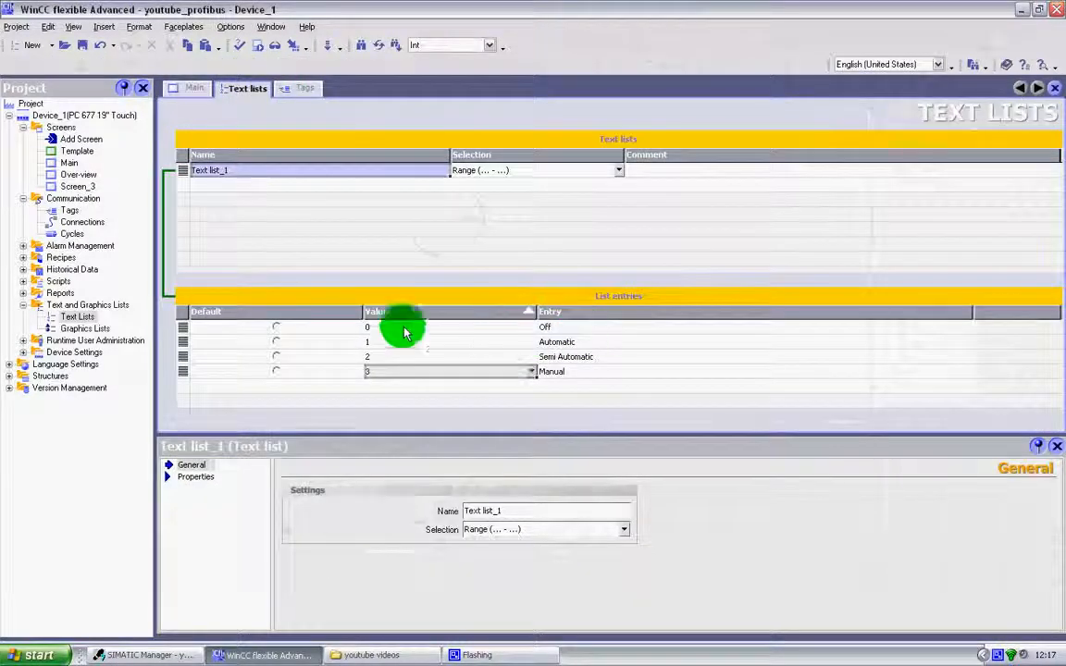
left_click(370, 329)
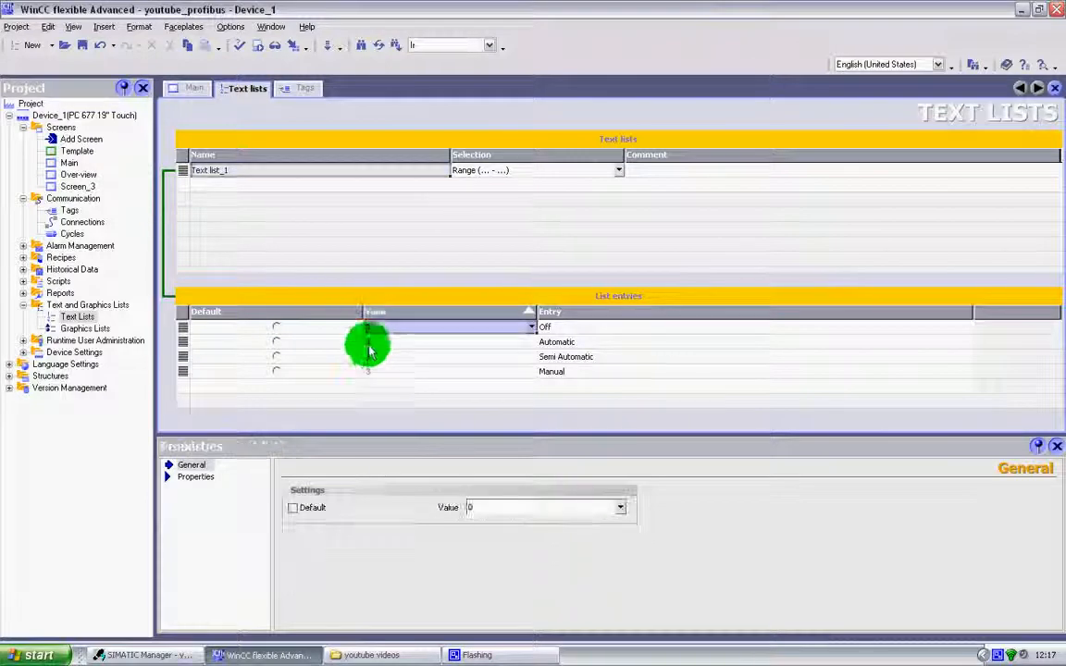
left_click(370, 344)
left_click(373, 358)
left_click(375, 372)
left_click(571, 341)
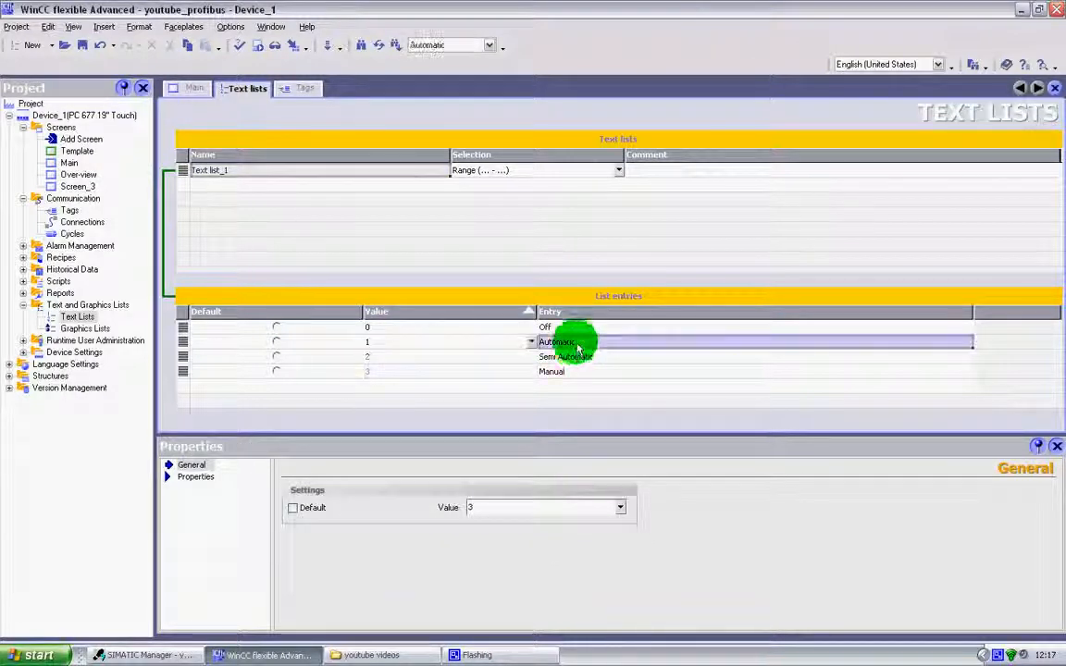
left_click(577, 357)
left_click(577, 372)
left_click(577, 357)
left_click(576, 342)
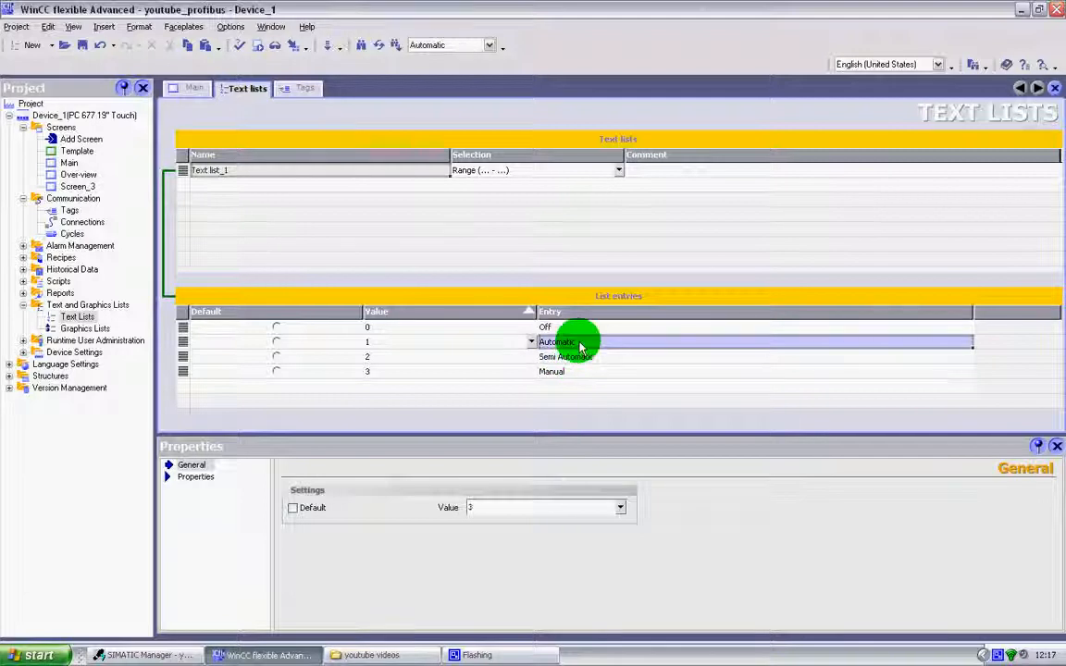
Step: Check the value assigned to the Automatic entry and the symbolic IO field's process tag on the Main screen, keeping List1_Value
left_click(368, 342)
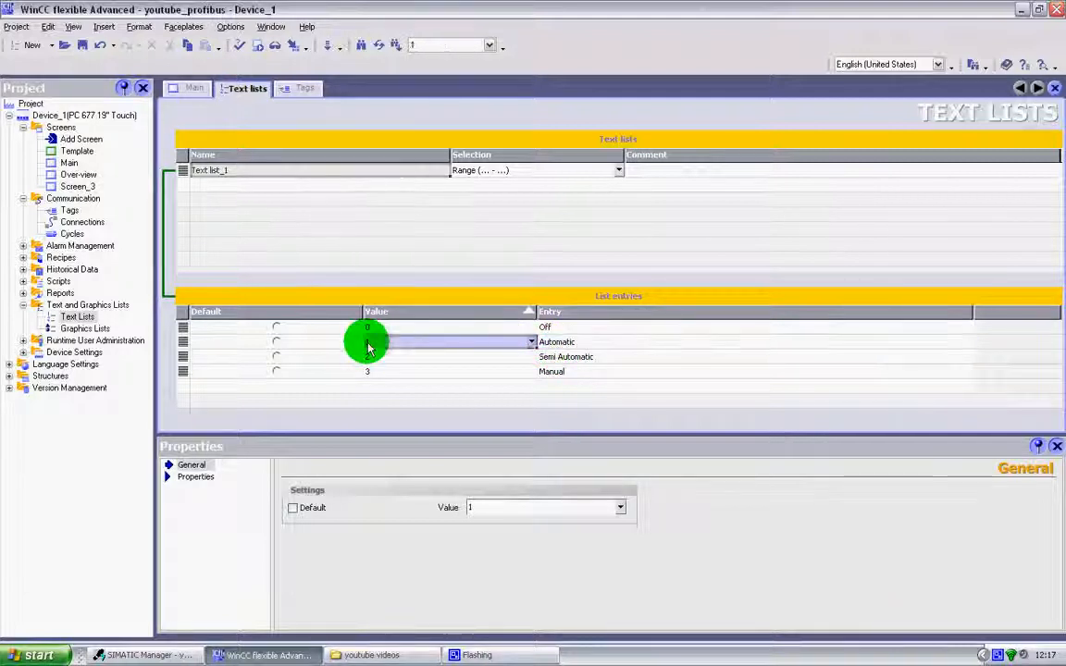
left_click(194, 91)
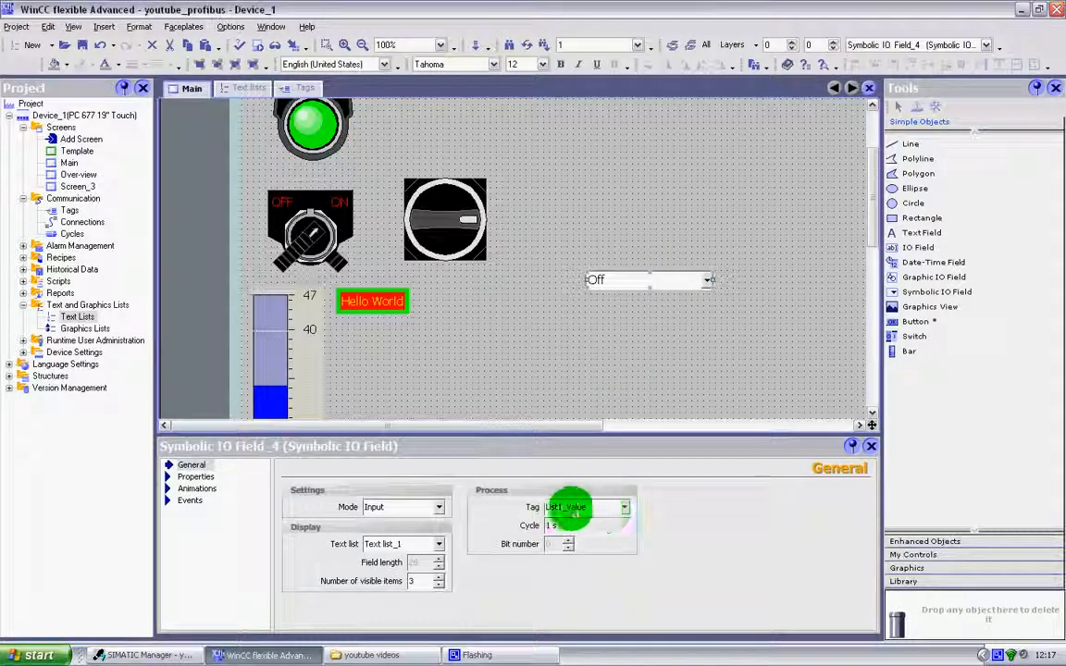
left_click(625, 508)
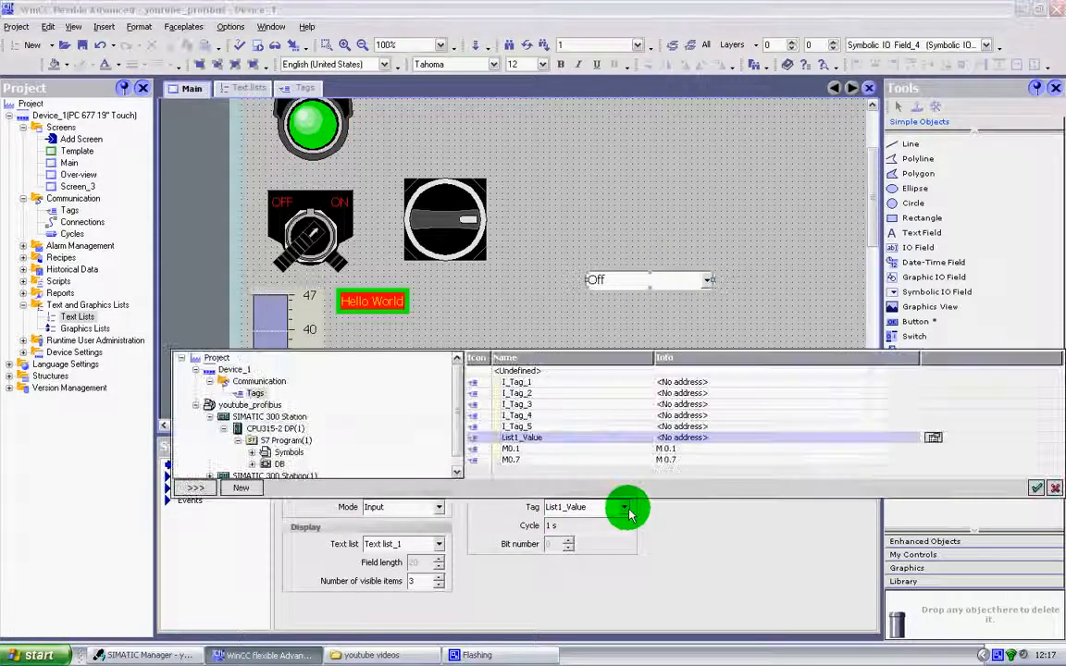
double_click(611, 437)
left_click(677, 318)
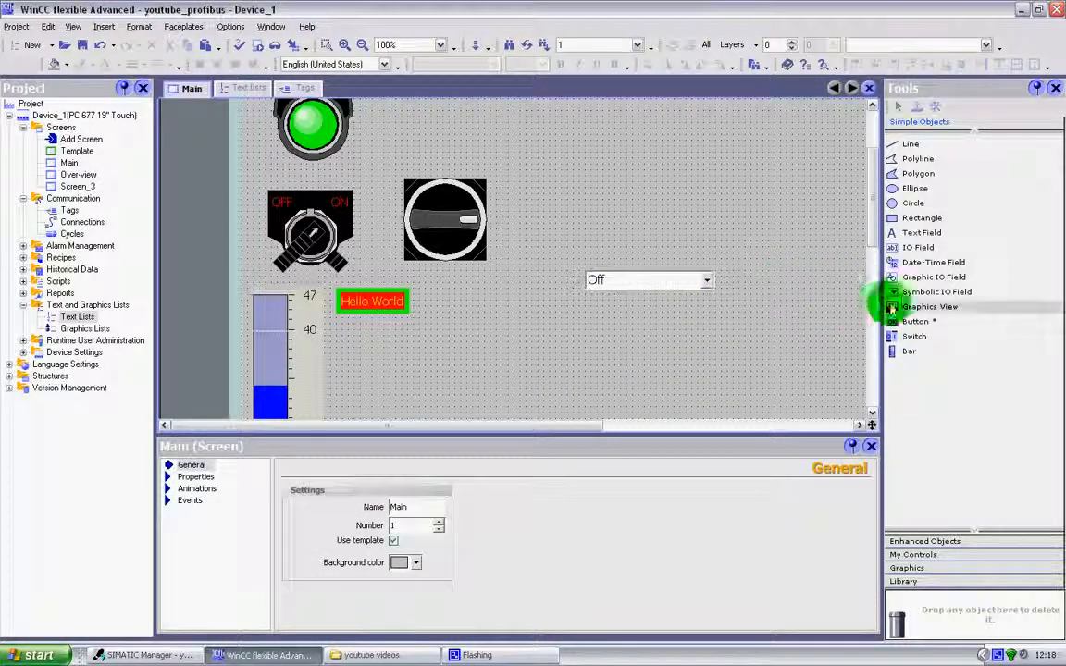
Step: Place an IO field above the symbolic IO field on the Main screen and set its mode to Output
left_click_drag(907, 246, 647, 231)
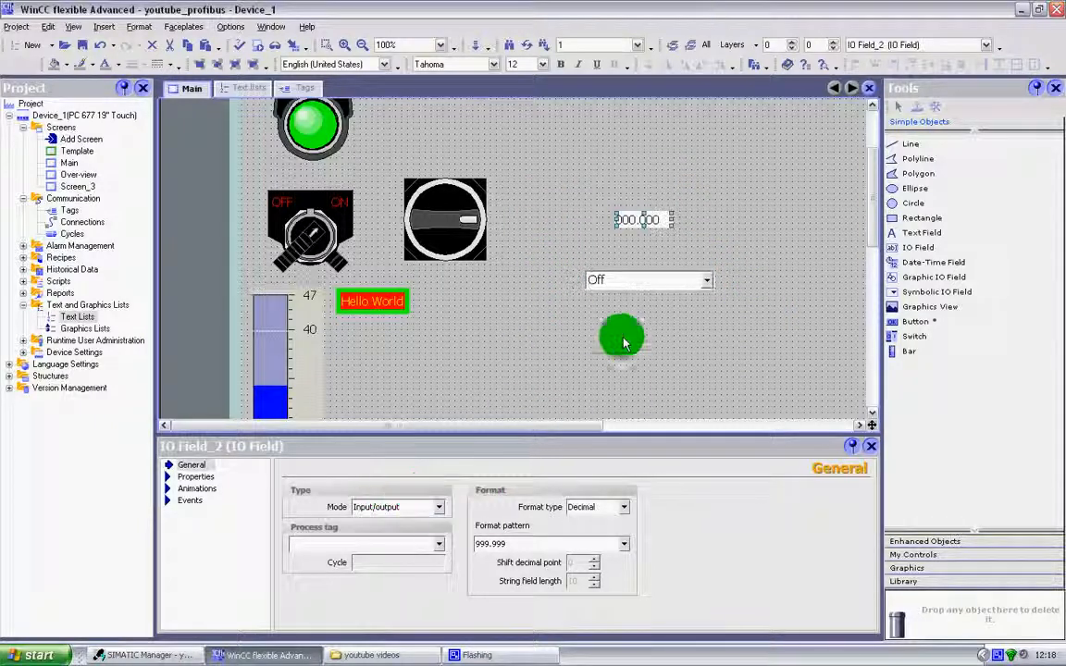
left_click(435, 507)
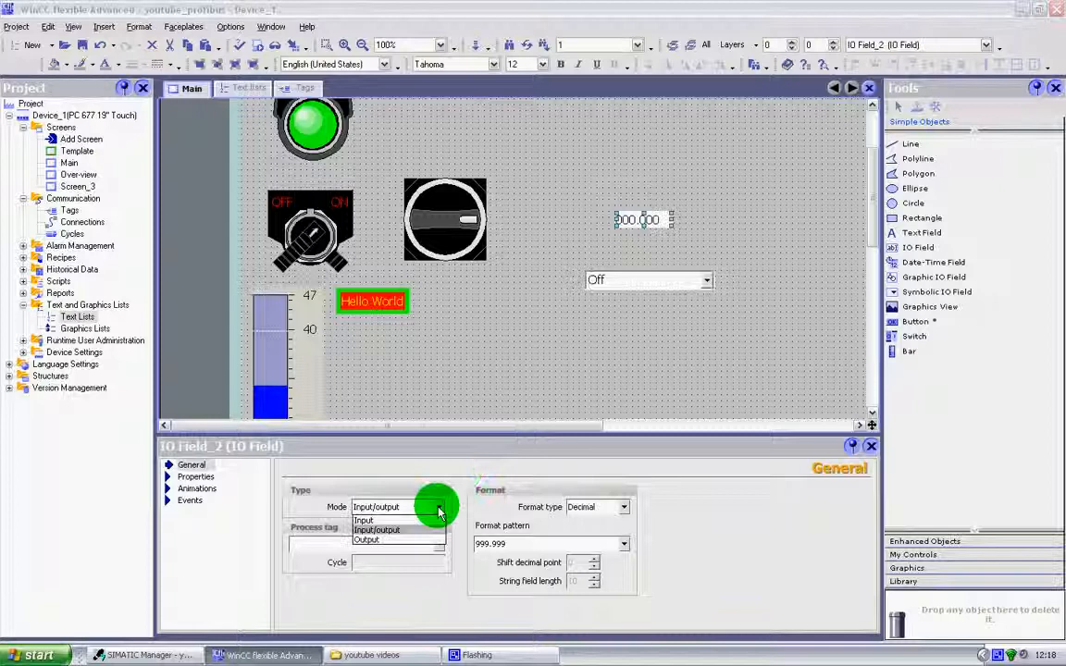
left_click(379, 542)
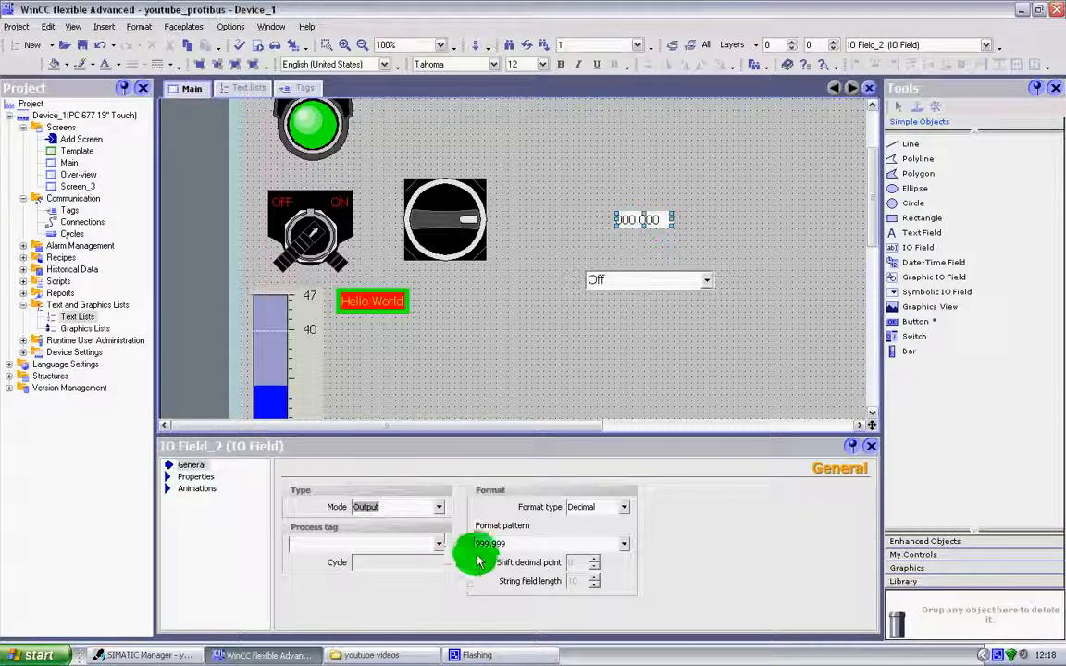
Step: Assign List1_Value as the new IO field's process tag and set its format pattern to 9
left_click(440, 545)
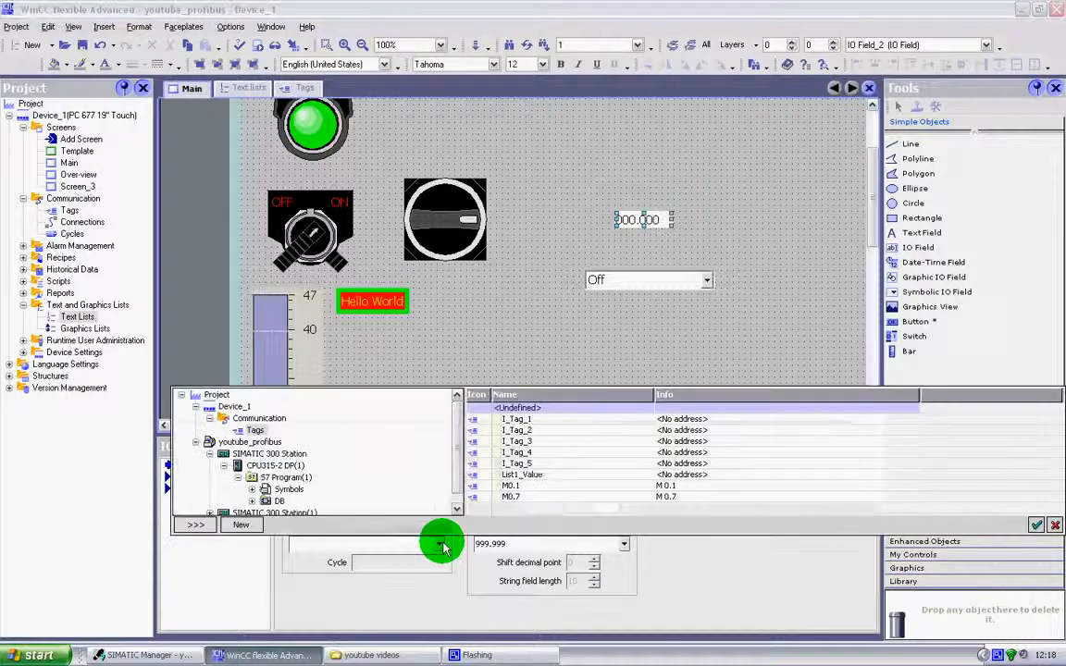
double_click(517, 482)
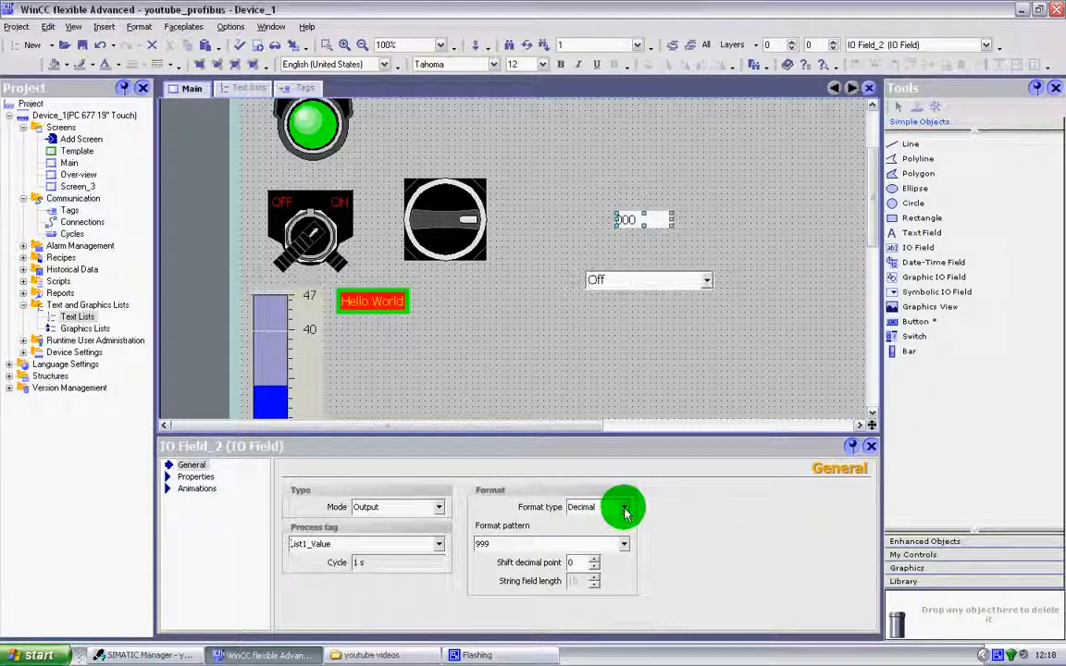
left_click(624, 546)
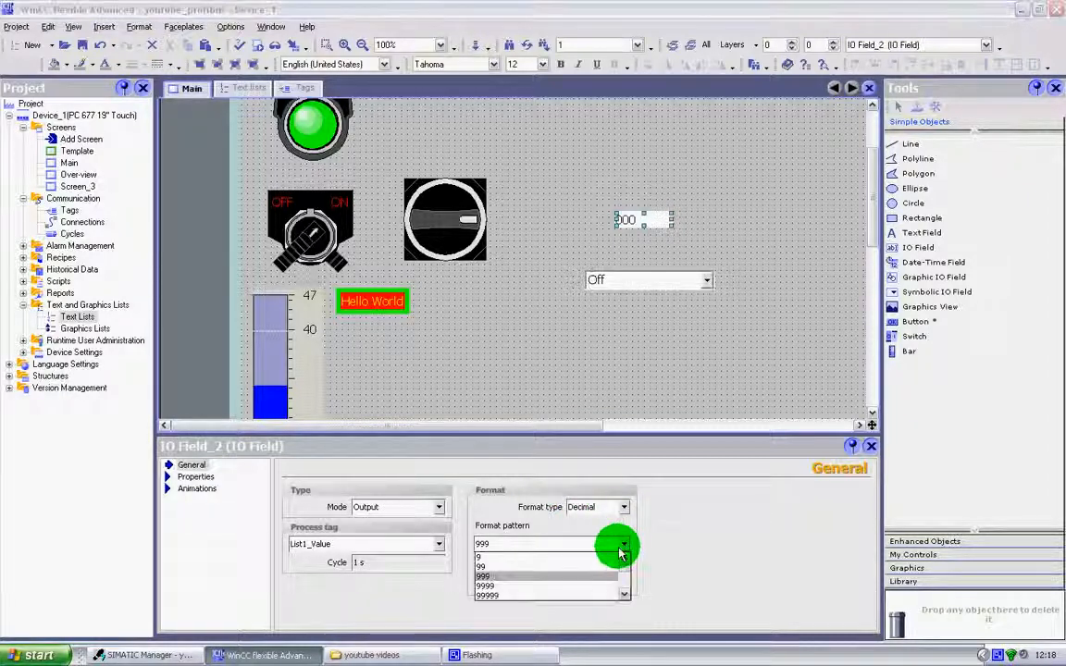
left_click(482, 560)
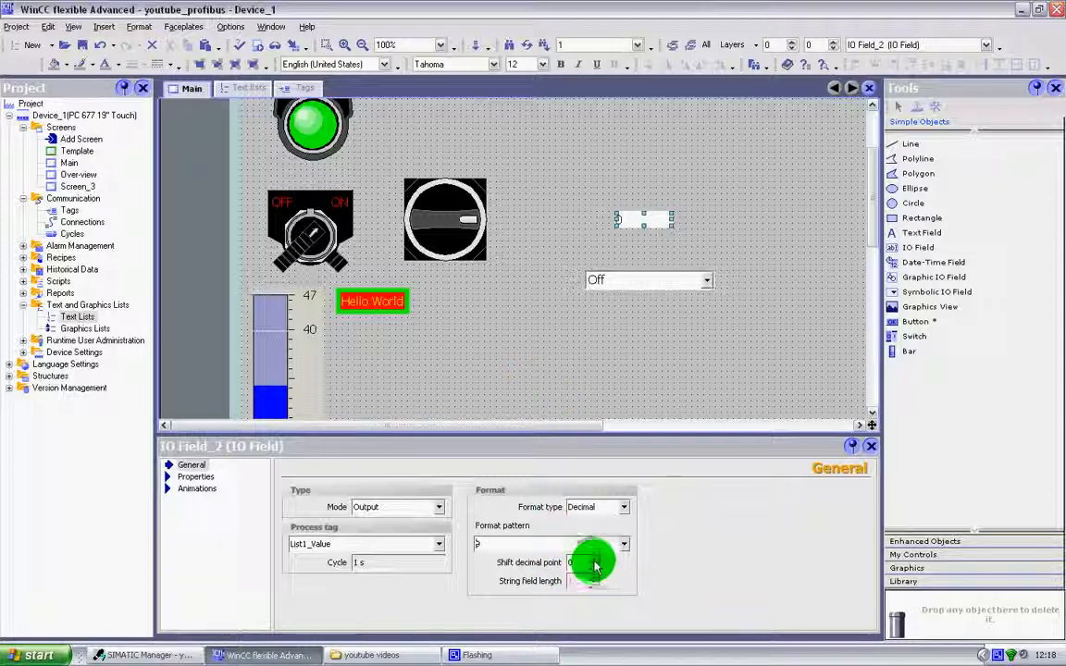
Step: Start the runtime simulation, look through the symbolic IO field's entries and select Automatic
left_click(292, 49)
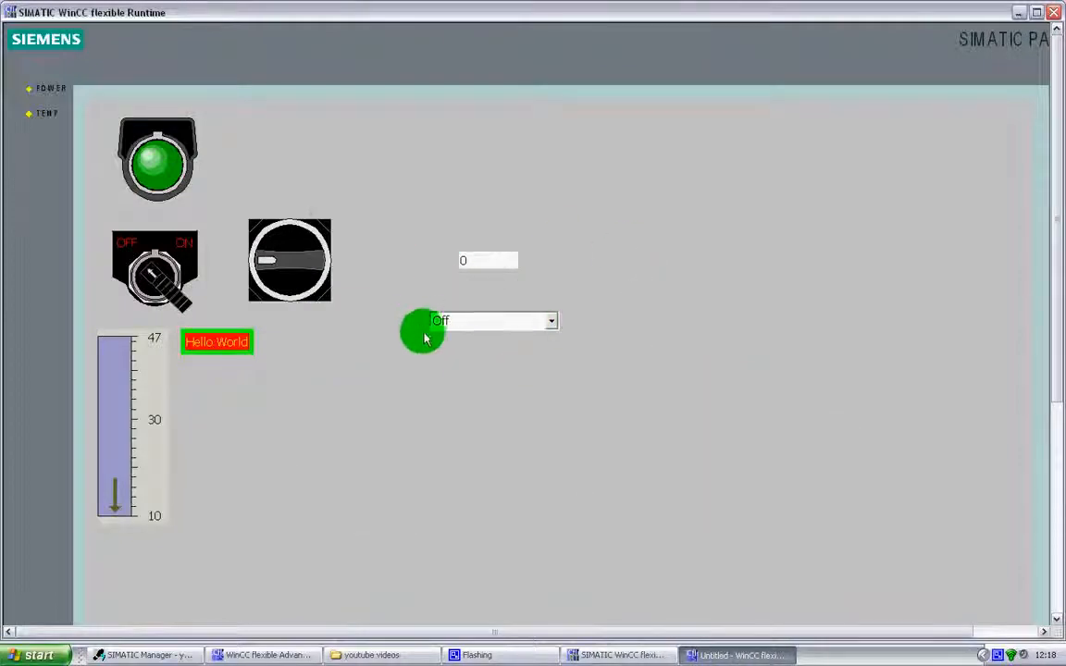
left_click(552, 322)
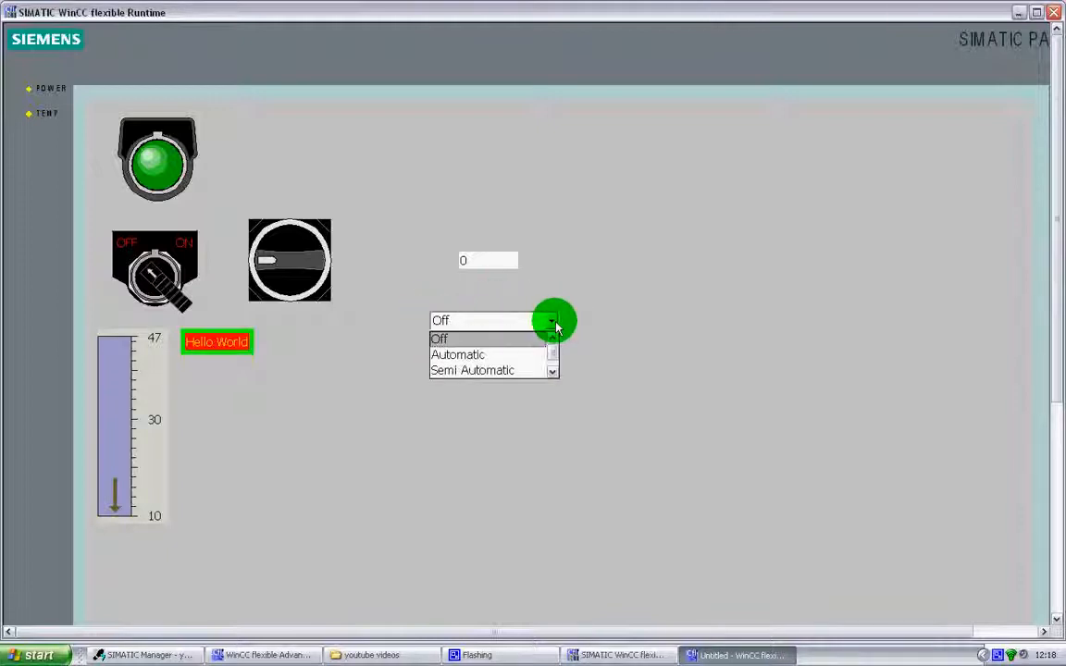
left_click(553, 369)
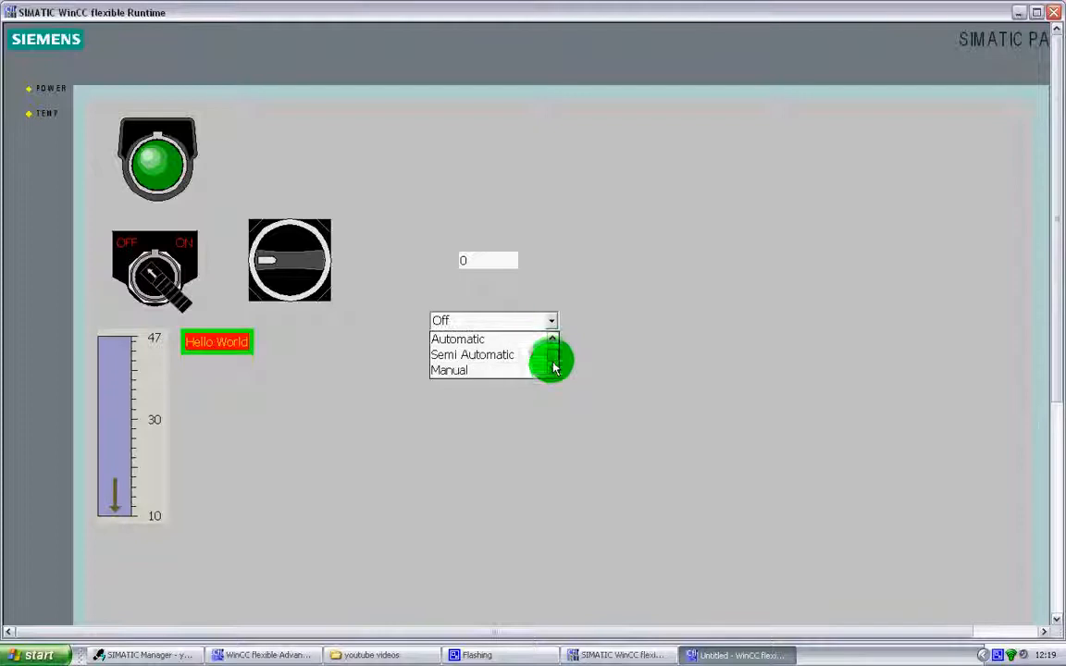
left_click_drag(553, 358, 553, 357)
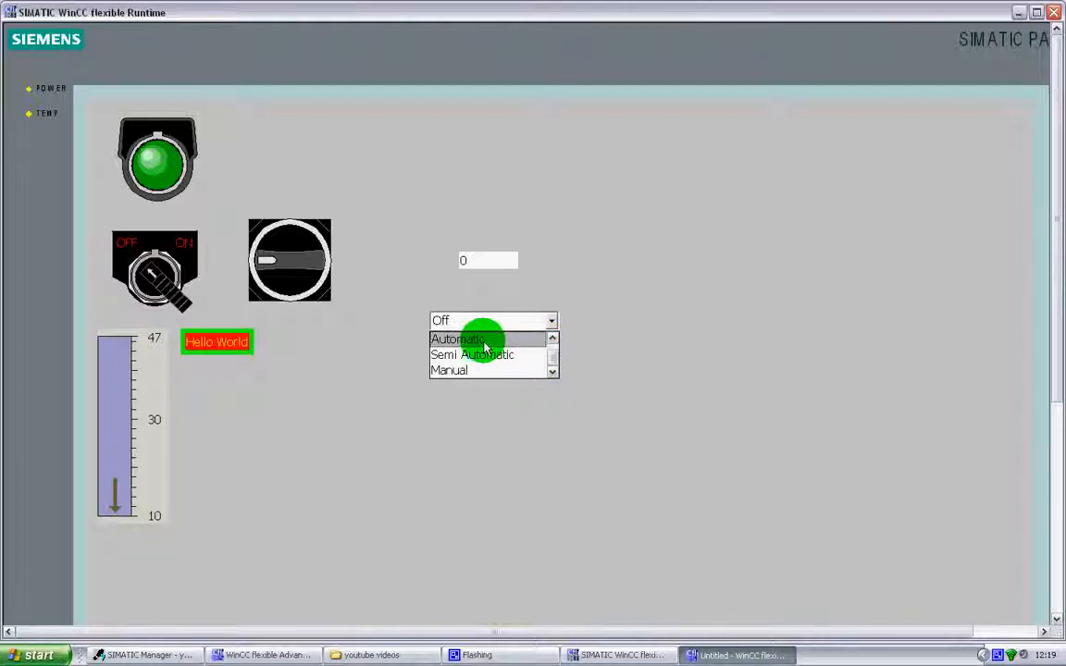
scroll(544, 349, "up", 1)
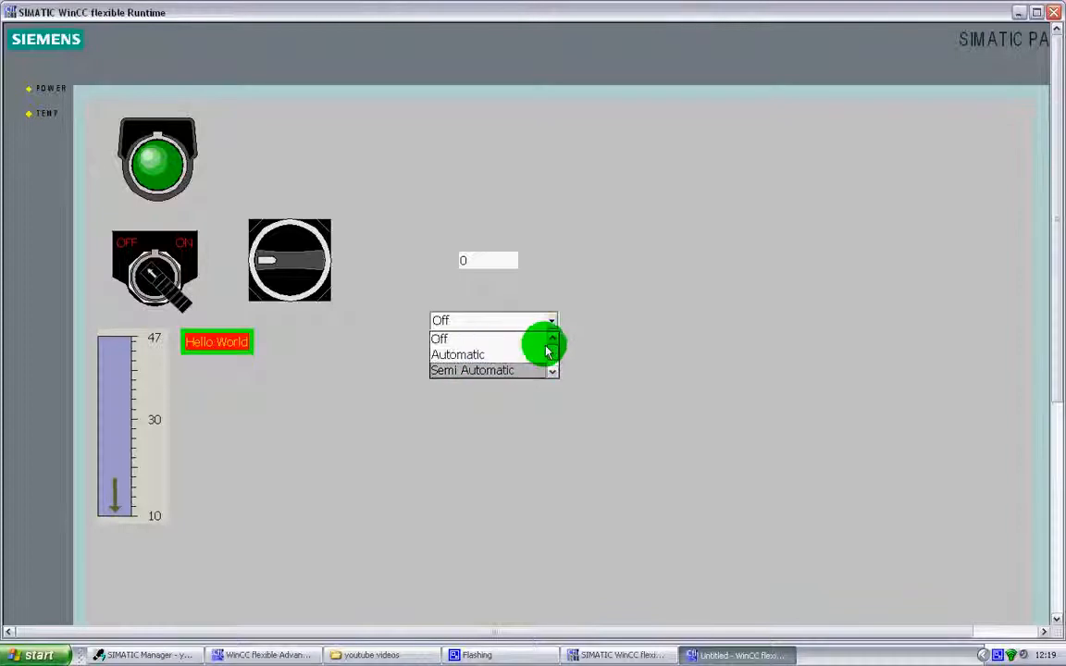
left_click(472, 356)
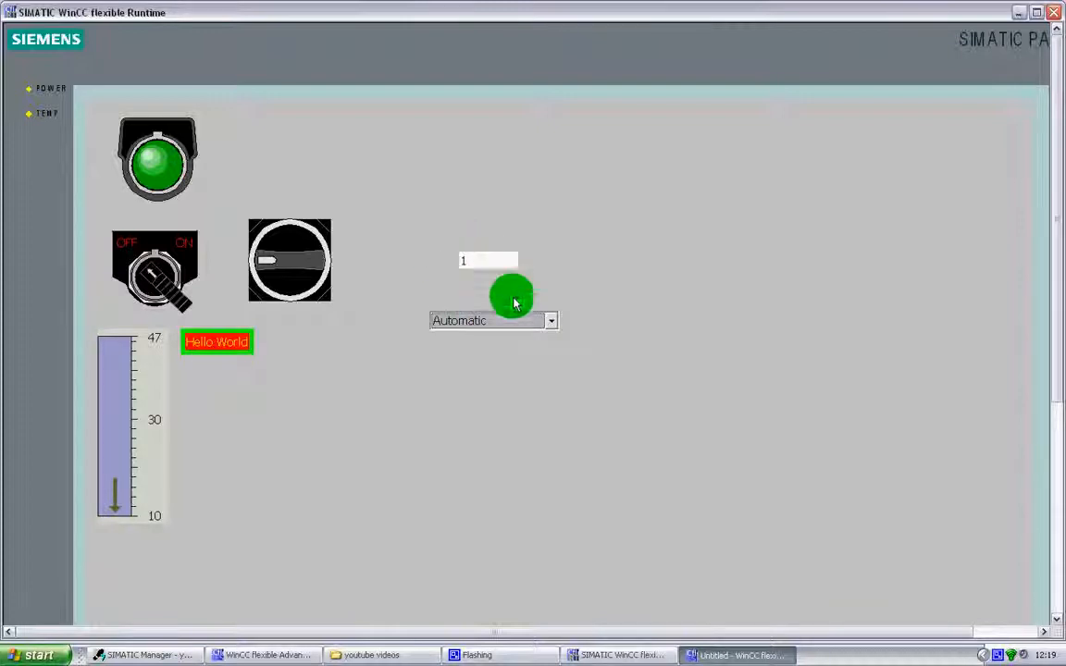
Step: Test the symbolic IO field in runtime by selecting Semi Automatic, Manual and Off in turn
left_click(549, 321)
left_click(507, 357)
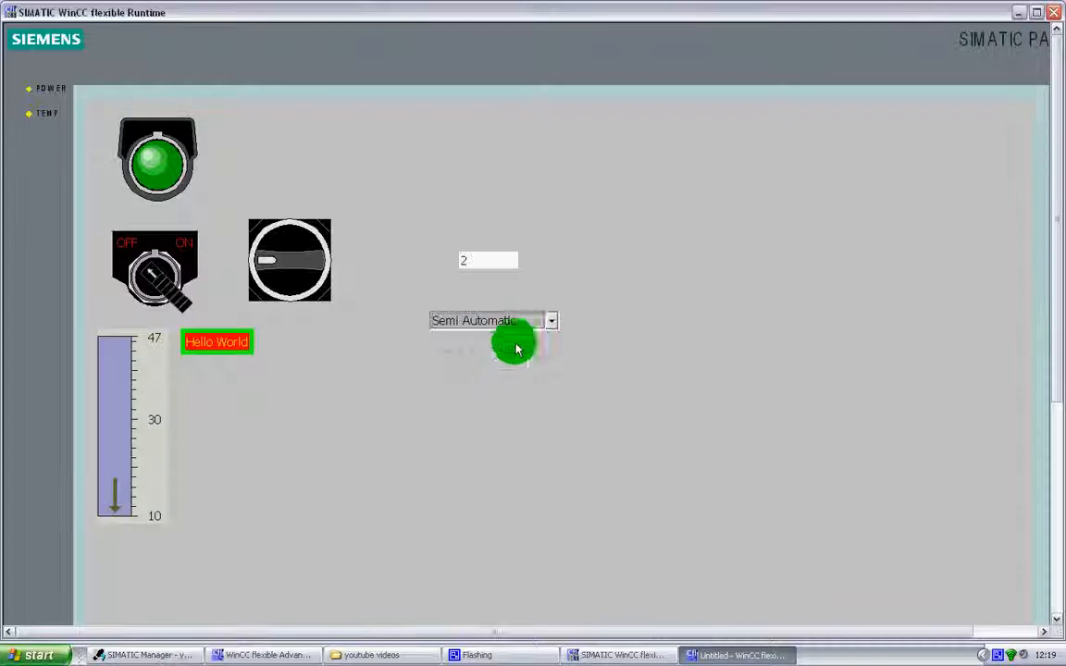
left_click(550, 320)
left_click(494, 370)
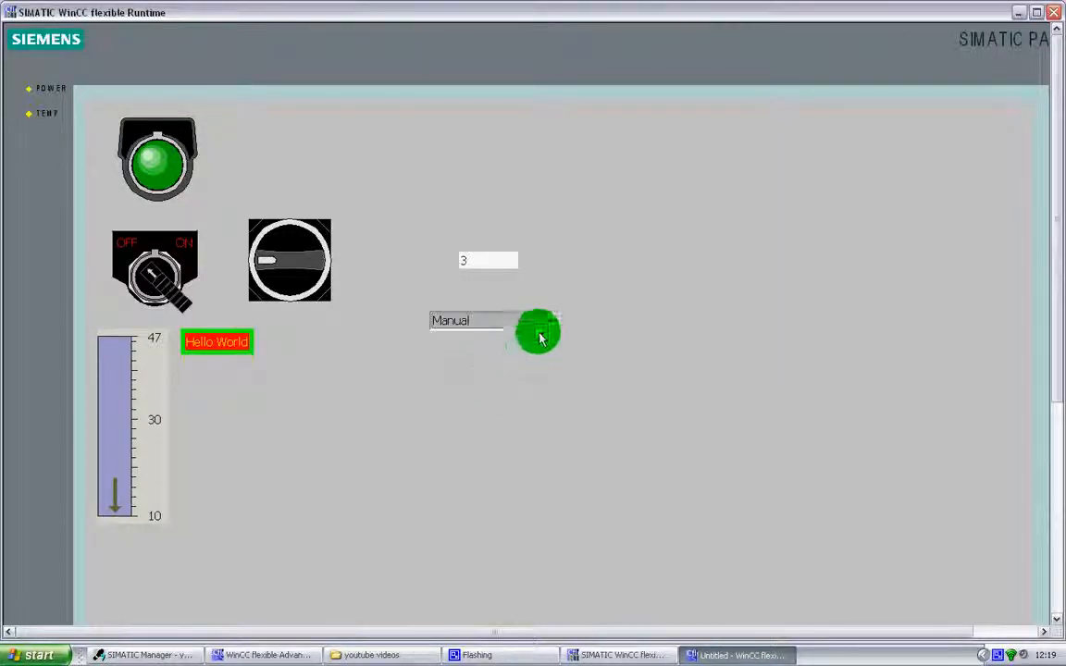
left_click(551, 320)
scroll(546, 352, "up", 1)
left_click(537, 341)
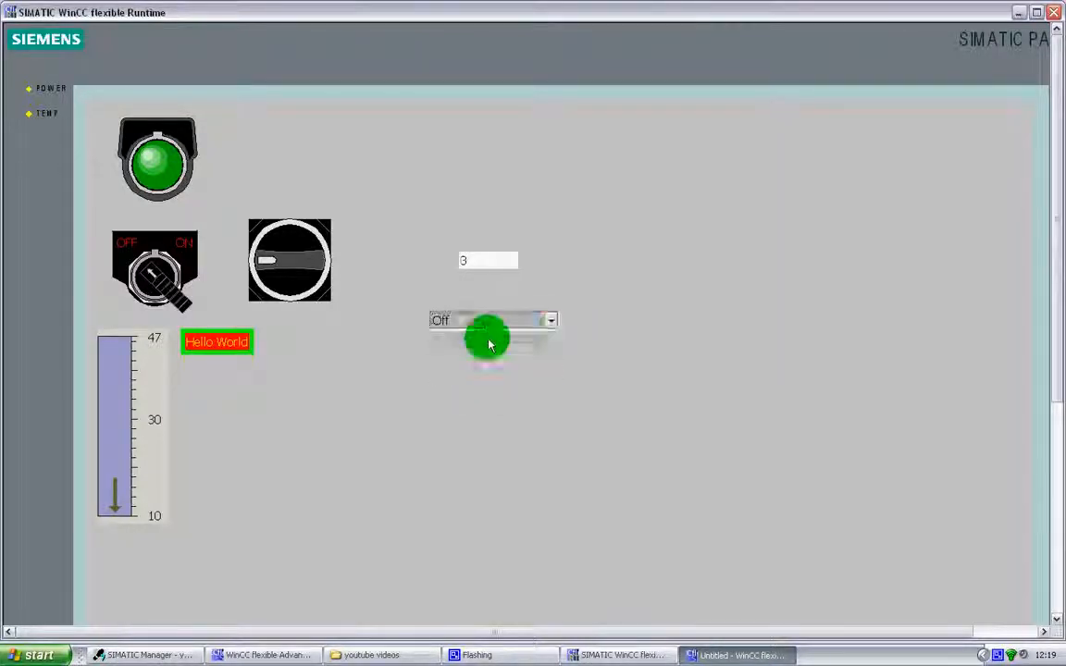
Step: Test the symbolic IO field in runtime again by selecting Semi Automatic, Automatic and Manual in turn
left_click(553, 321)
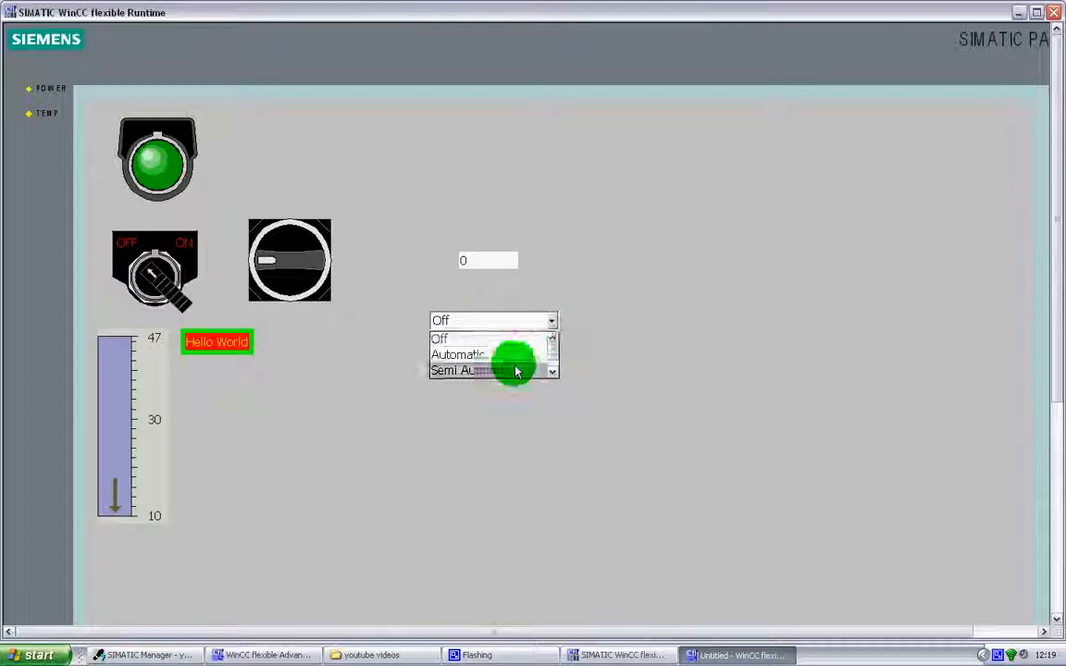
left_click(512, 370)
left_click(552, 320)
scroll(553, 352, "up", 1)
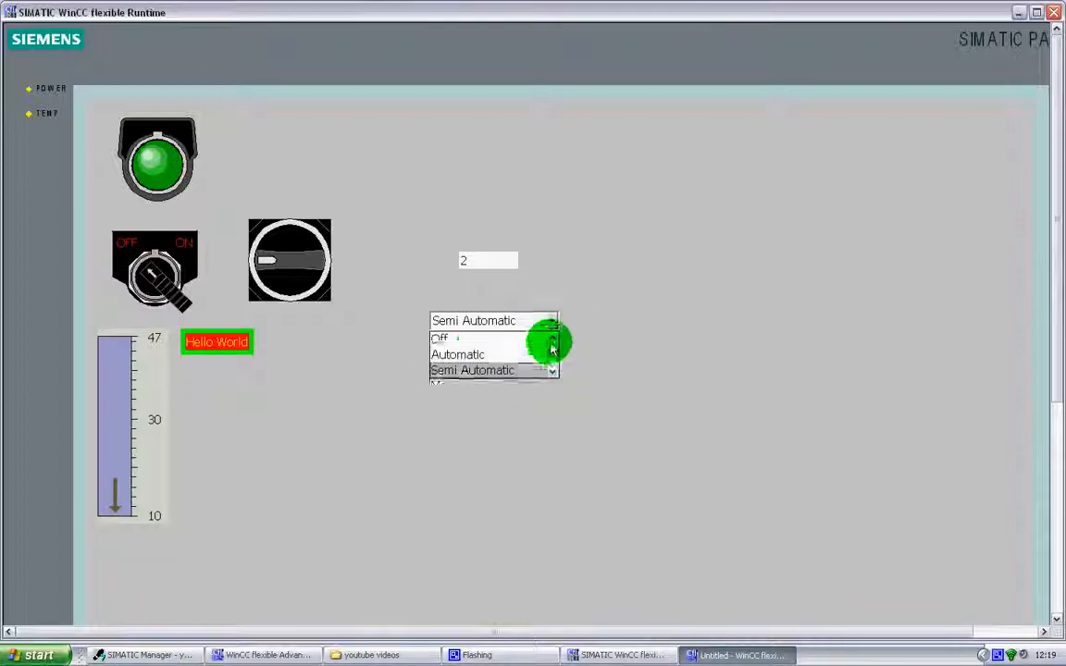
left_click(475, 353)
left_click(550, 321)
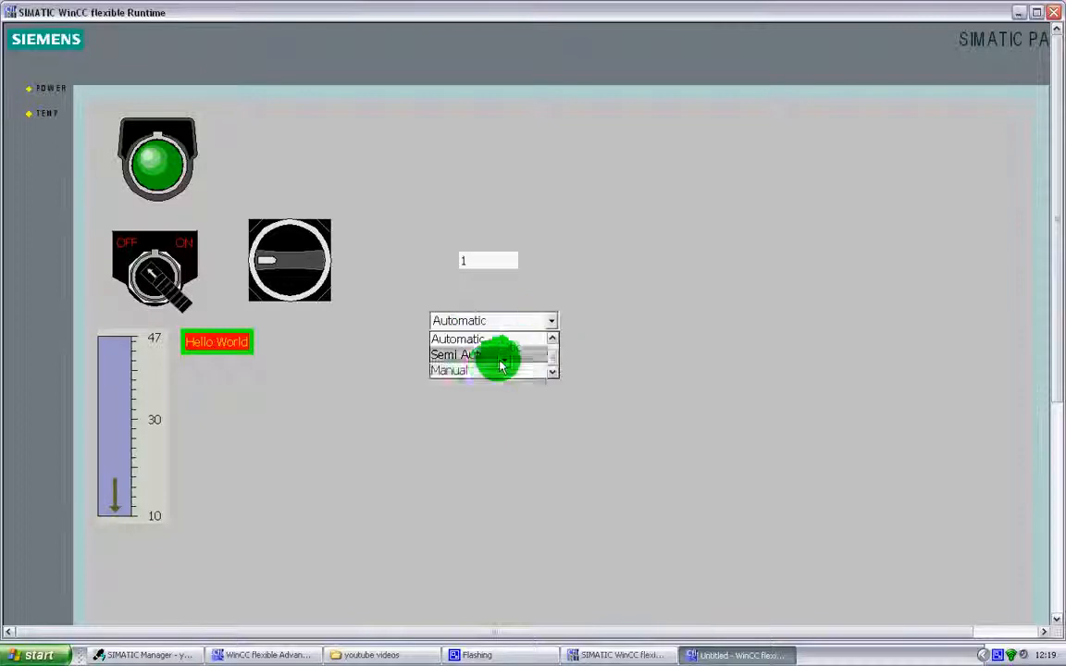
left_click(488, 369)
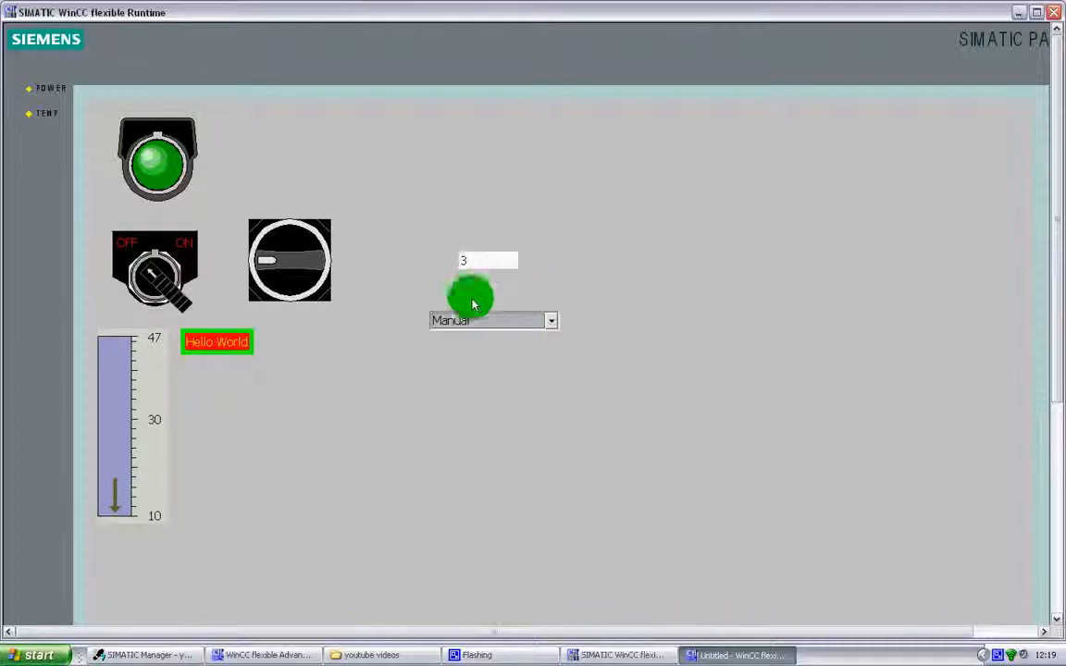
Step: Close the runtime and simulator, and check the values of the Semi Automatic and Manual entries in Text list_1
left_click(1055, 12)
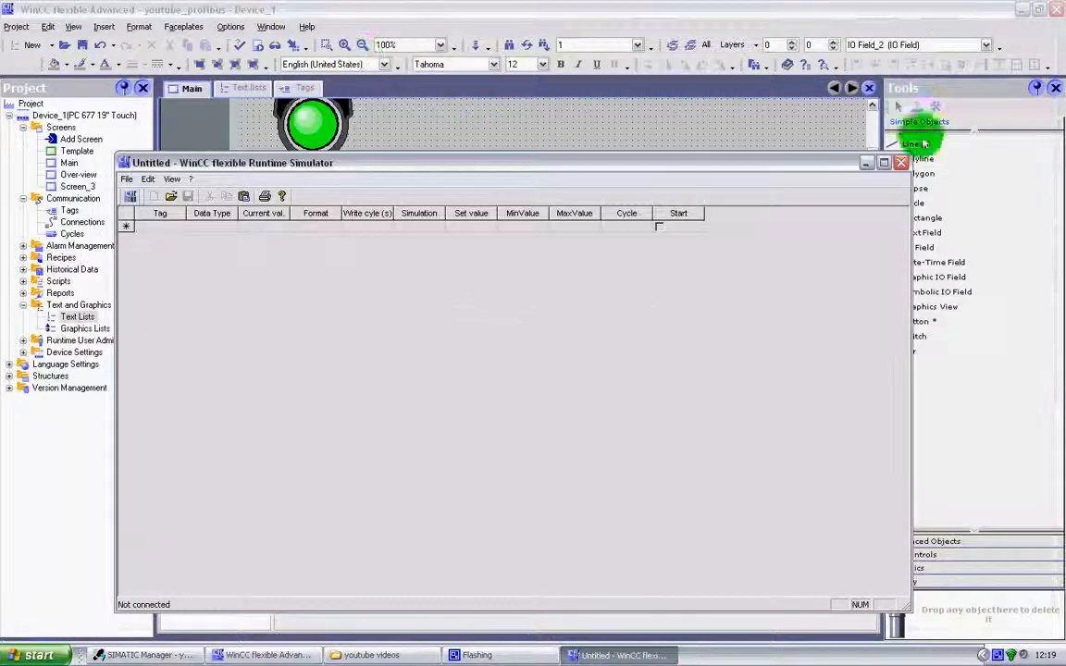
left_click(900, 163)
double_click(79, 318)
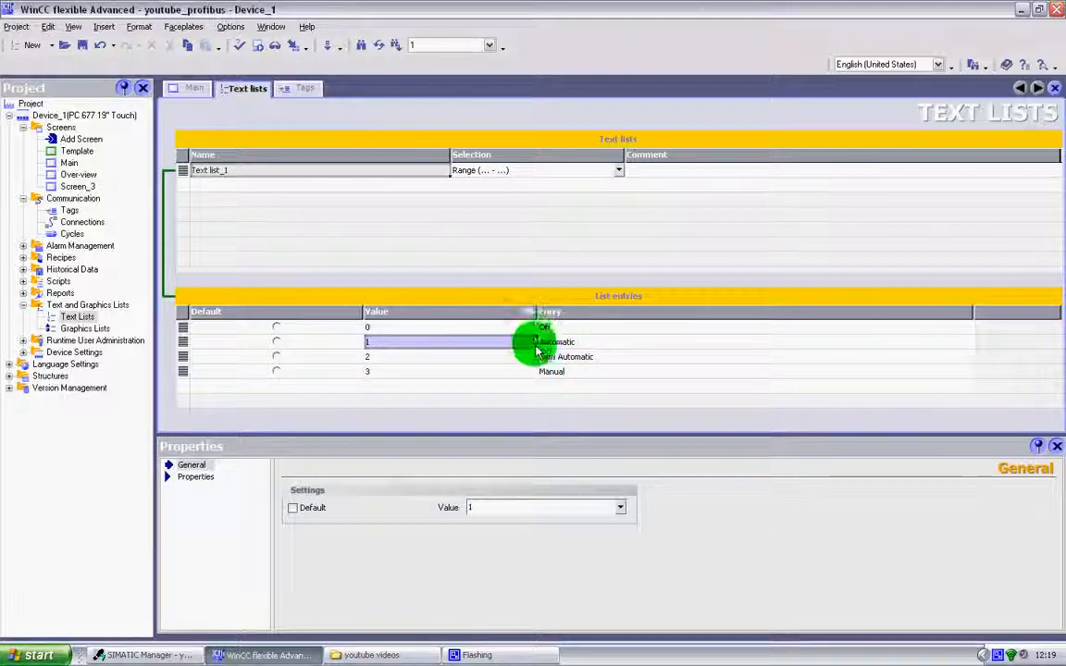
left_click(375, 359)
left_click(384, 370)
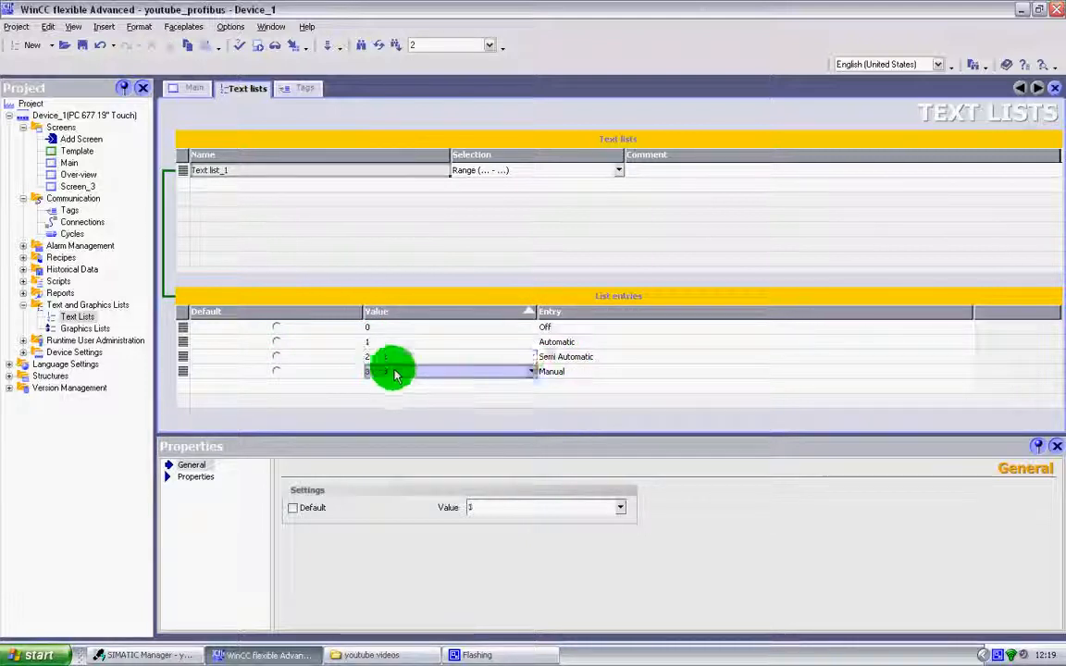
Step: Review the general properties of the symbolic IO field and the output IO field on the Main screen
left_click(187, 89)
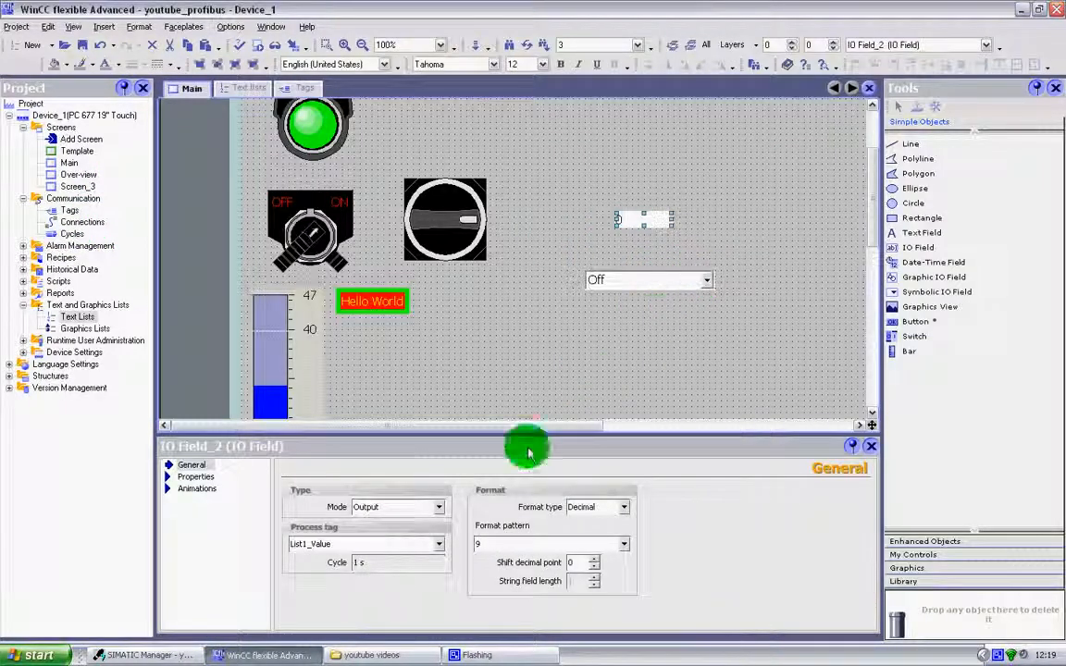
left_click(634, 279)
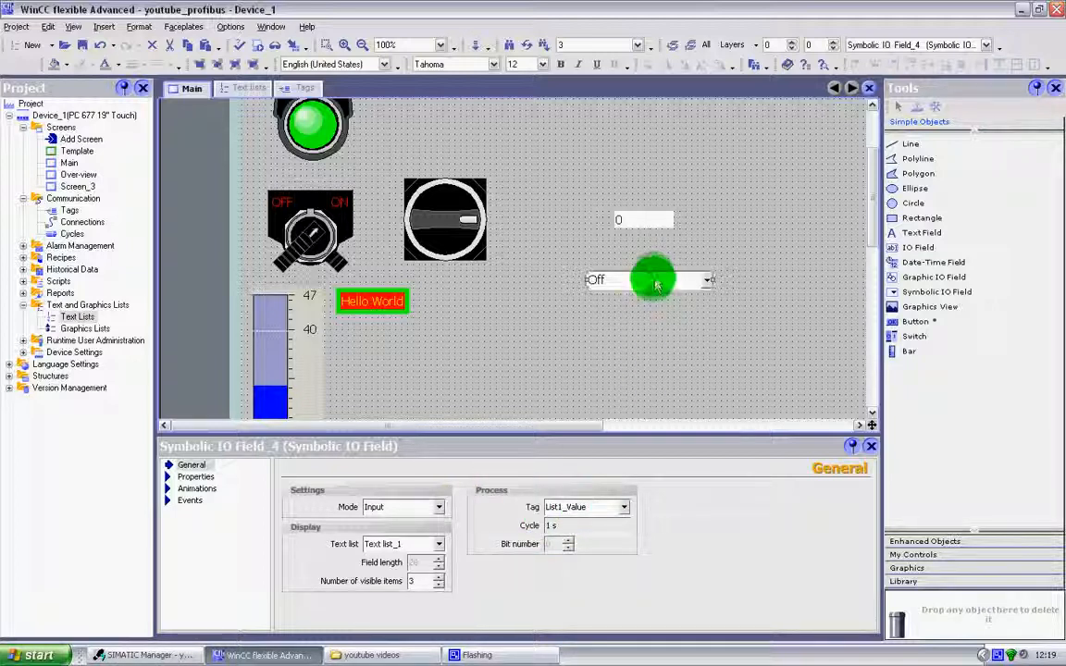
left_click(654, 222)
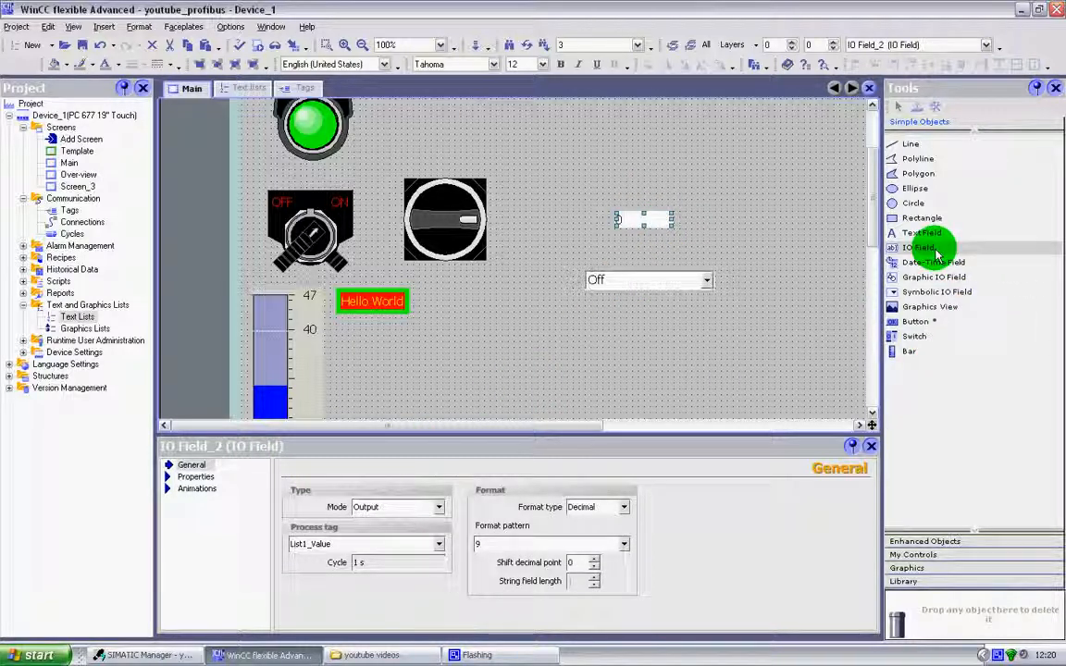
Step: Move the IO field and the symbolic IO field together to the area below the rotary switch on the Main screen
left_click_drag(581, 166, 739, 322)
left_click_drag(678, 279, 493, 357)
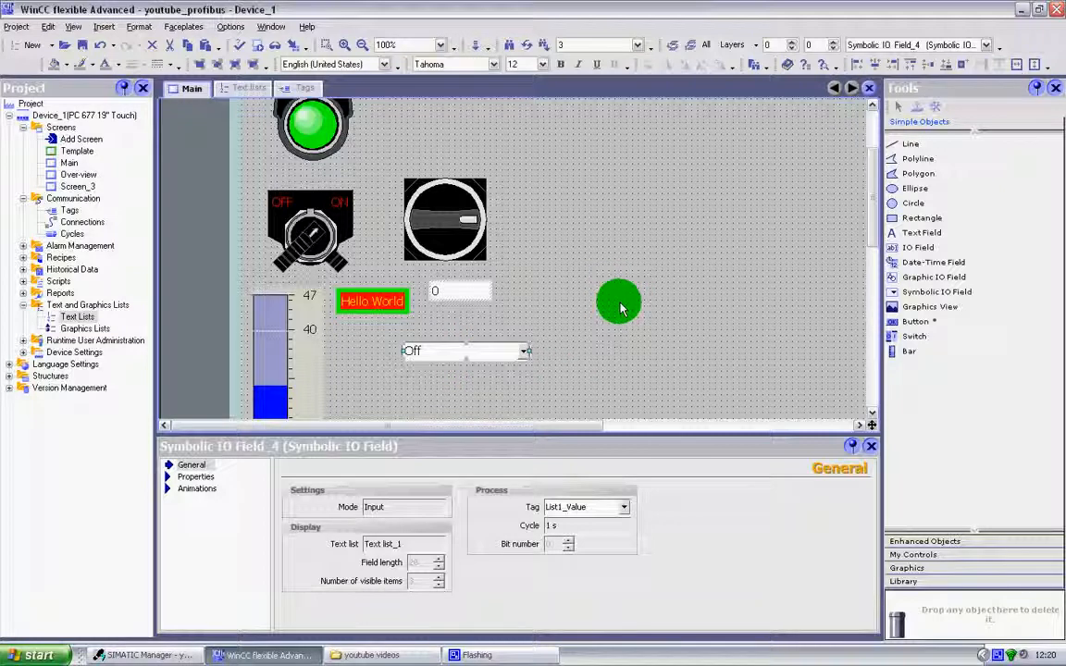
mouse_move(621, 308)
left_mouse_down()
mouse_move(632, 303)
mouse_move(602, 300)
left_mouse_up()
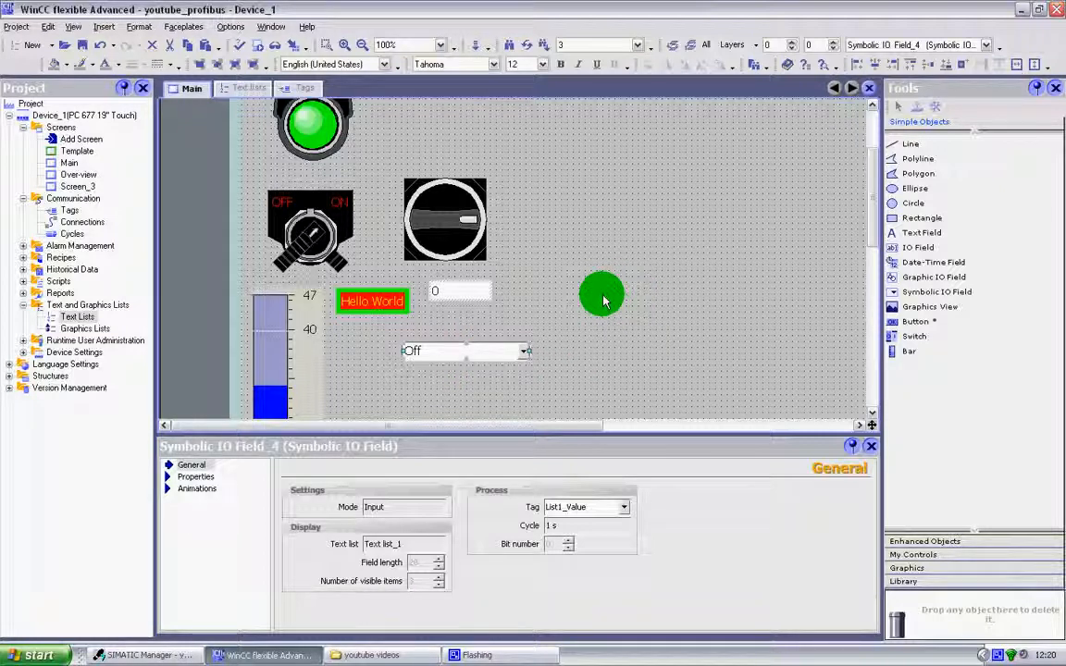
left_click(697, 277)
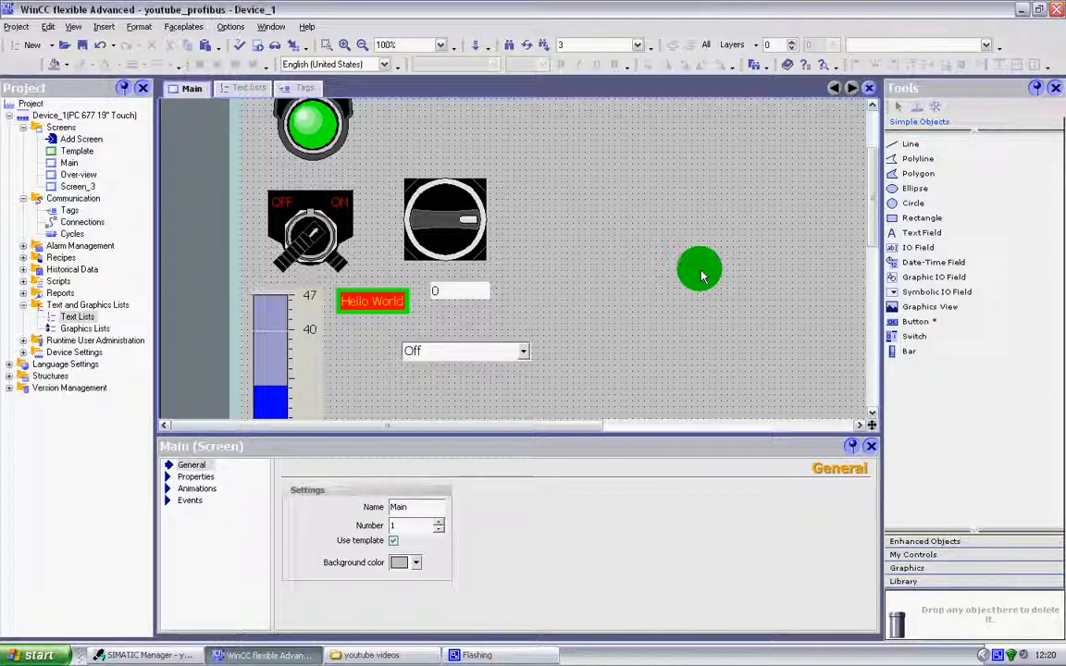
Step: Add a second text list with three blank entries valued 0, 1 and 2
double_click(74, 317)
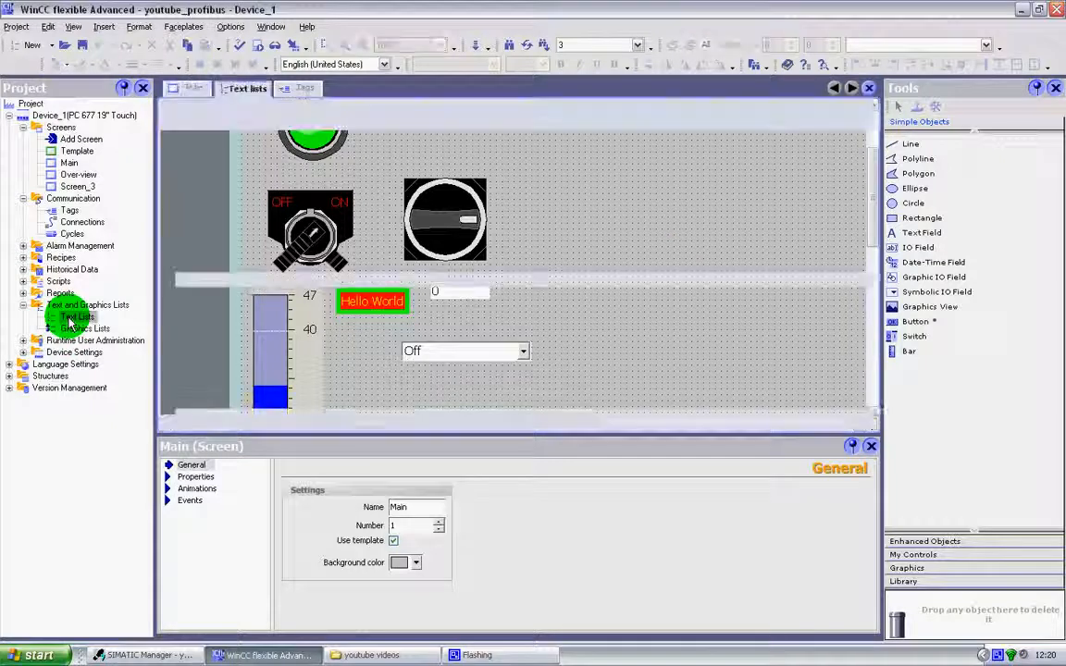
double_click(186, 184)
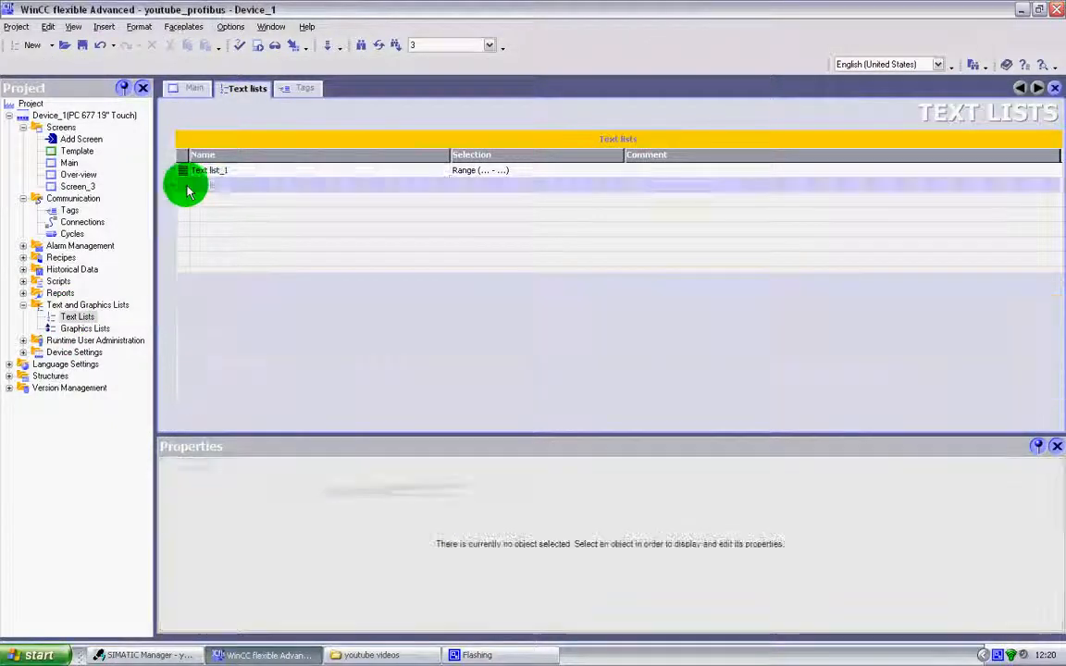
double_click(182, 326)
double_click(184, 340)
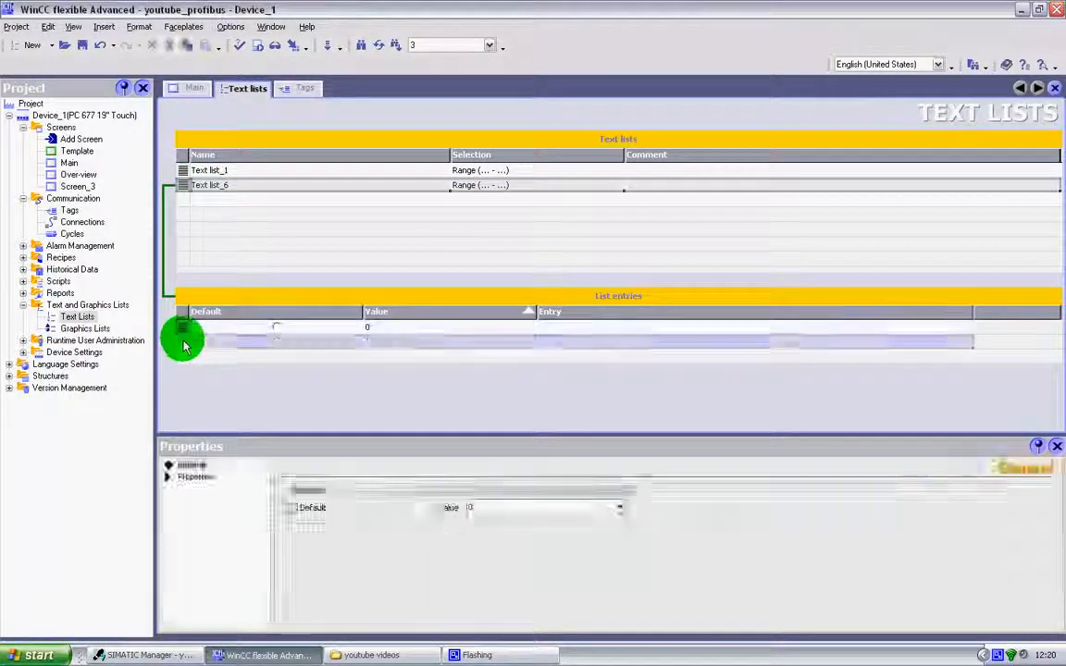
double_click(183, 358)
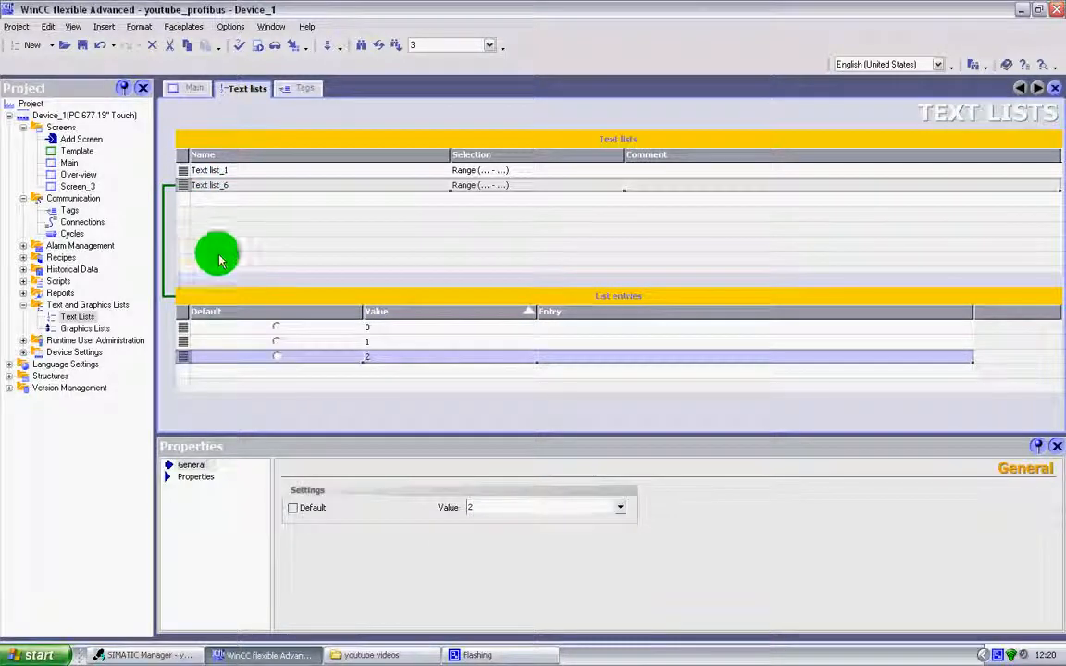
Step: Open the graphics lists editor and select the first empty row for a new graphics list
left_click(102, 328)
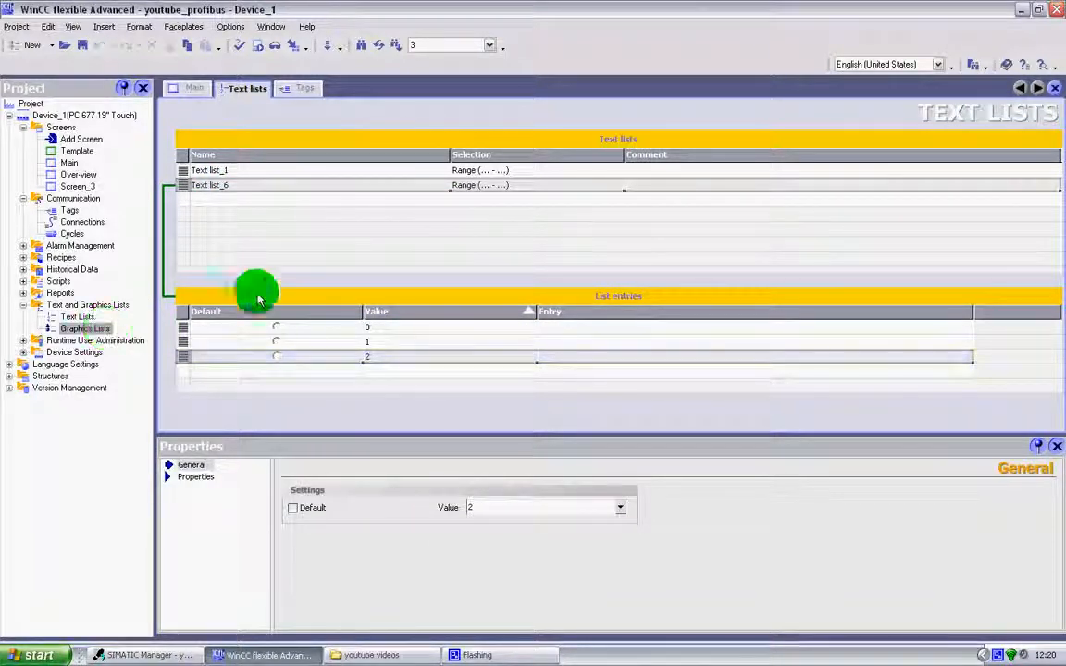
double_click(104, 329)
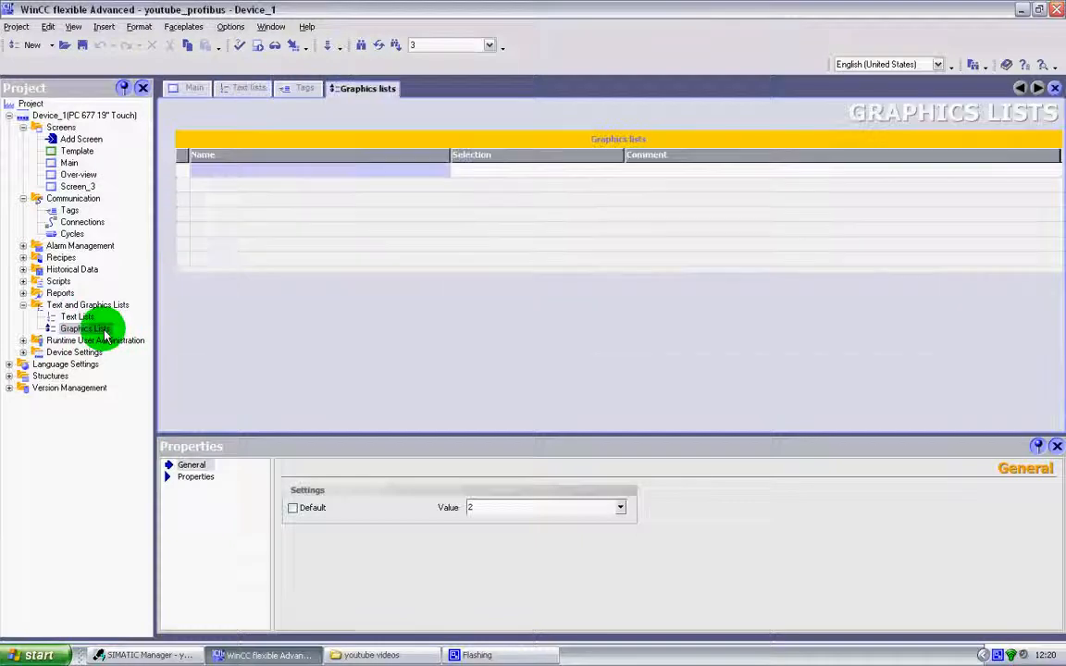
left_click(188, 174)
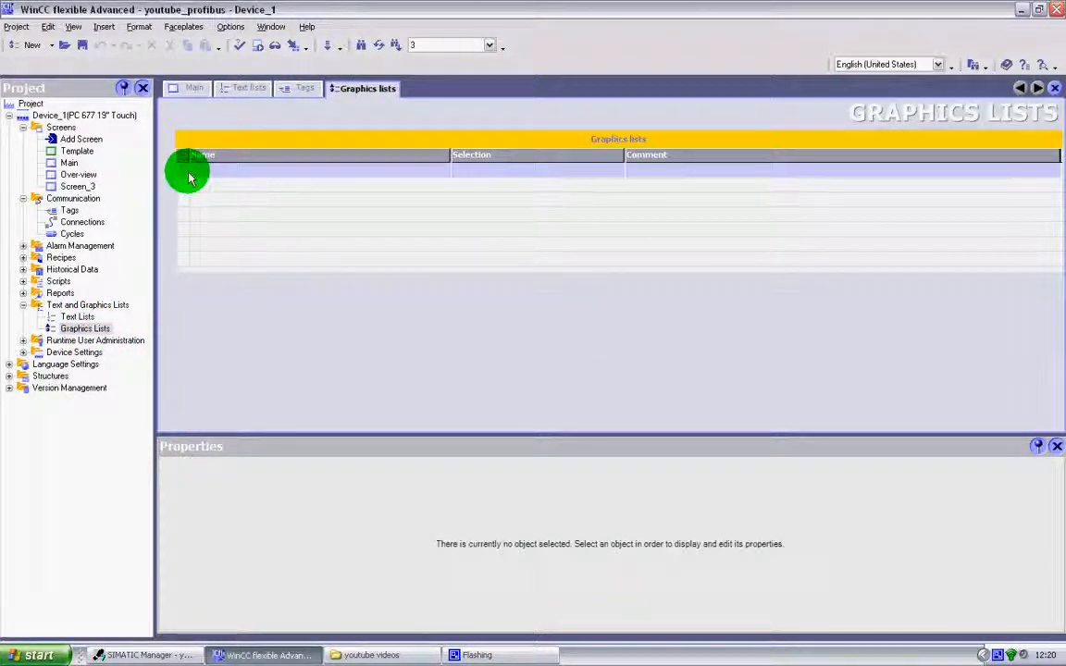